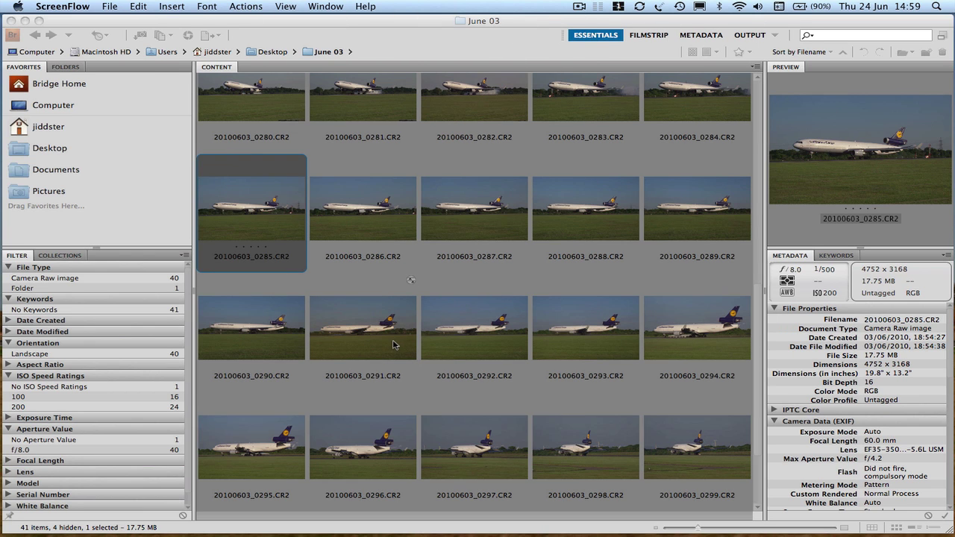
Step: Launch Traktor Pro, play the Ufo track on deck A, and hide its window
mouse_move(396, 533)
click(460, 515)
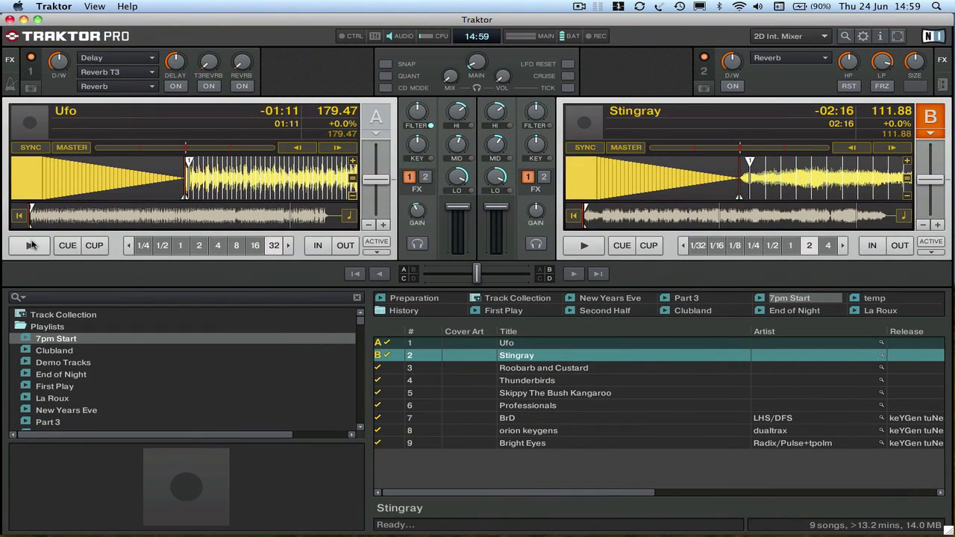
click(31, 246)
click(554, 77)
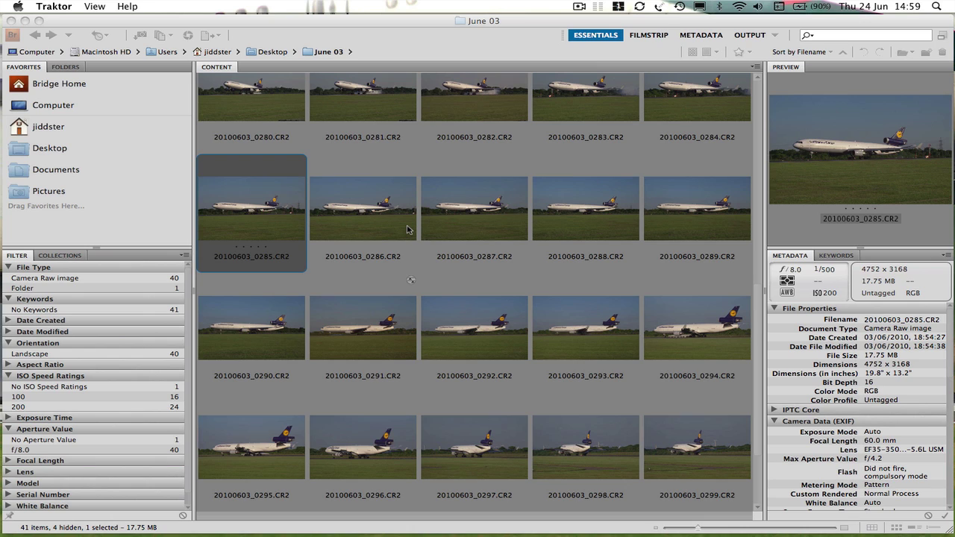
Step: Select 20100603_0287.CR2 and step back and forth through the burst shots in full-screen preview
click(452, 237)
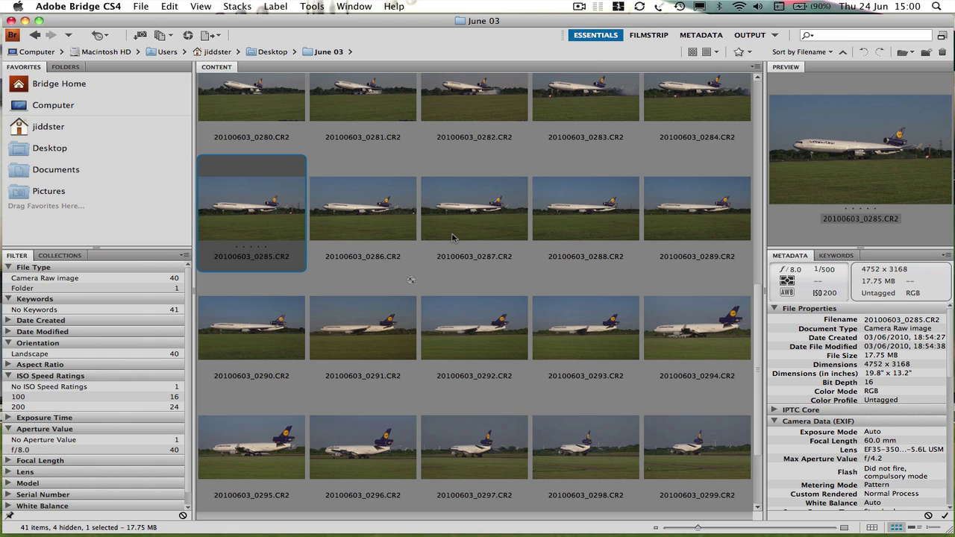
click(452, 237)
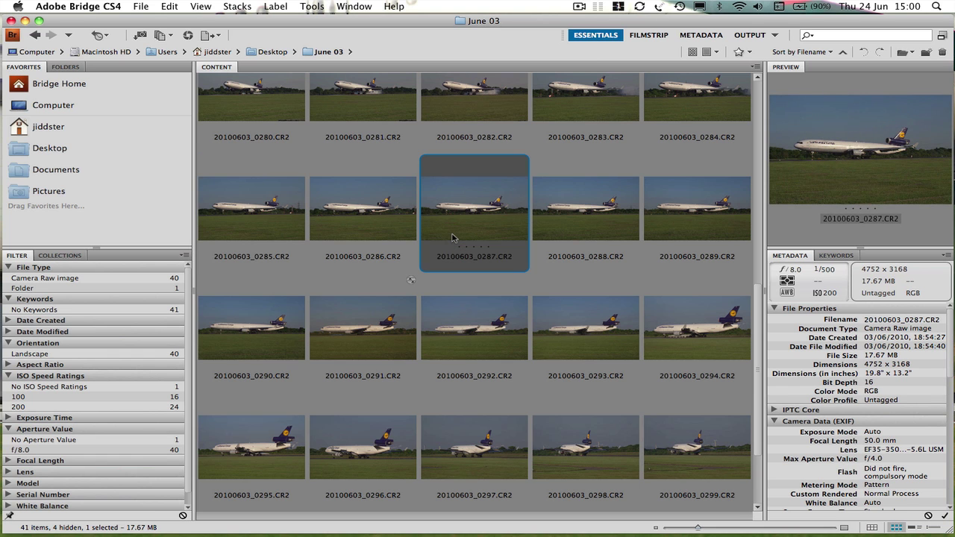
key(space)
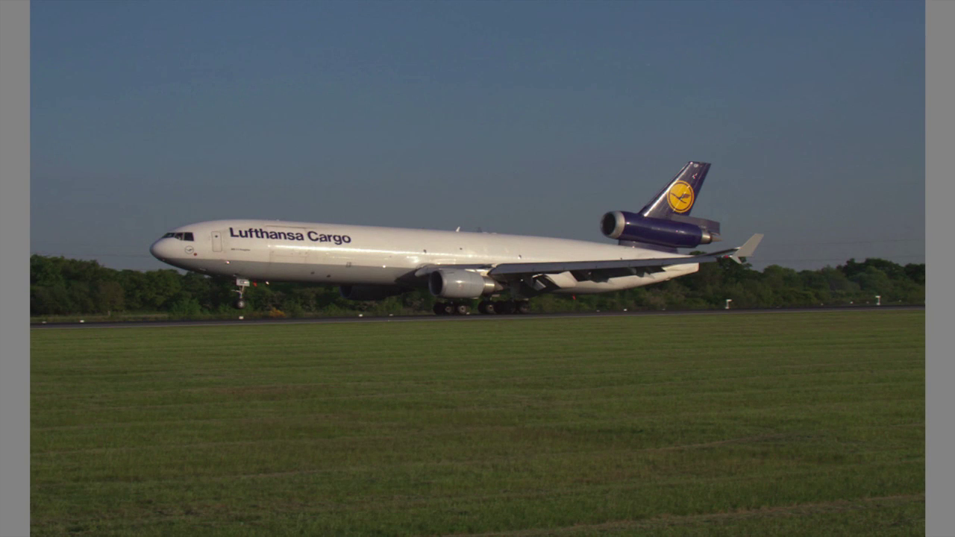
key(Right)
key(Right)
key(Right)
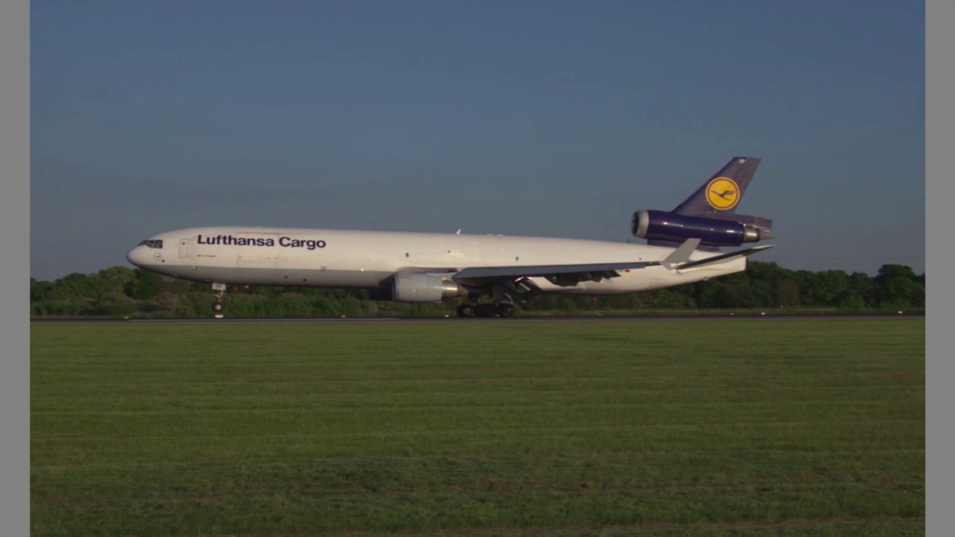
key(Right)
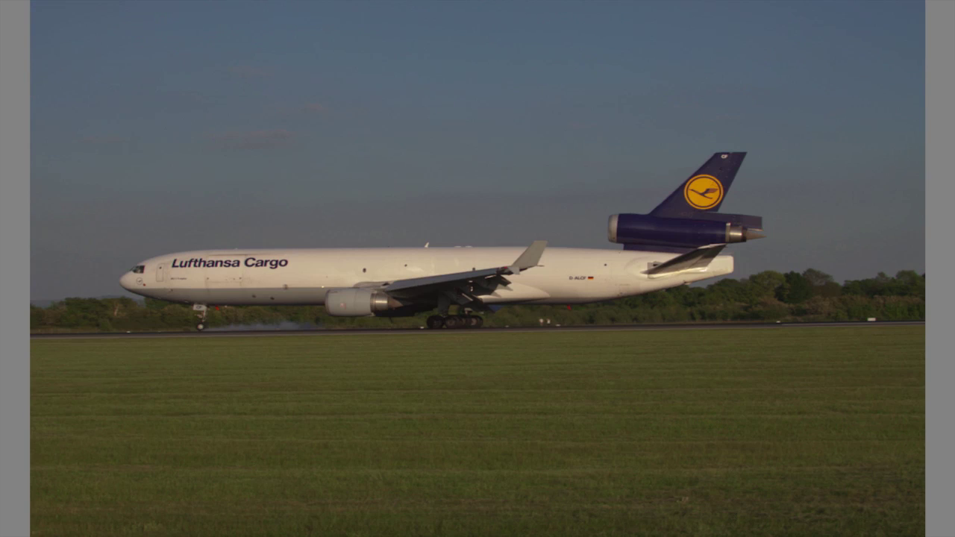
key(Left)
key(Left)
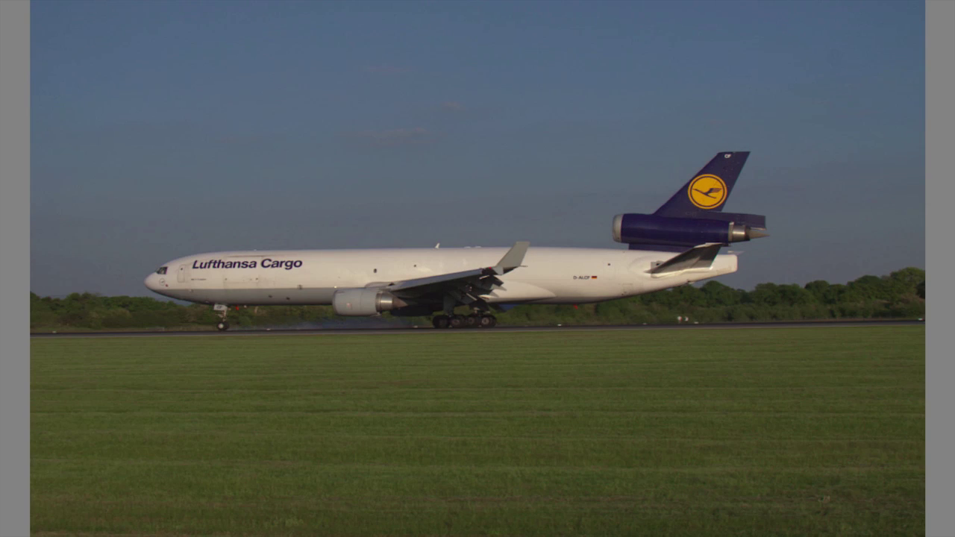
key(Right)
key(Right)
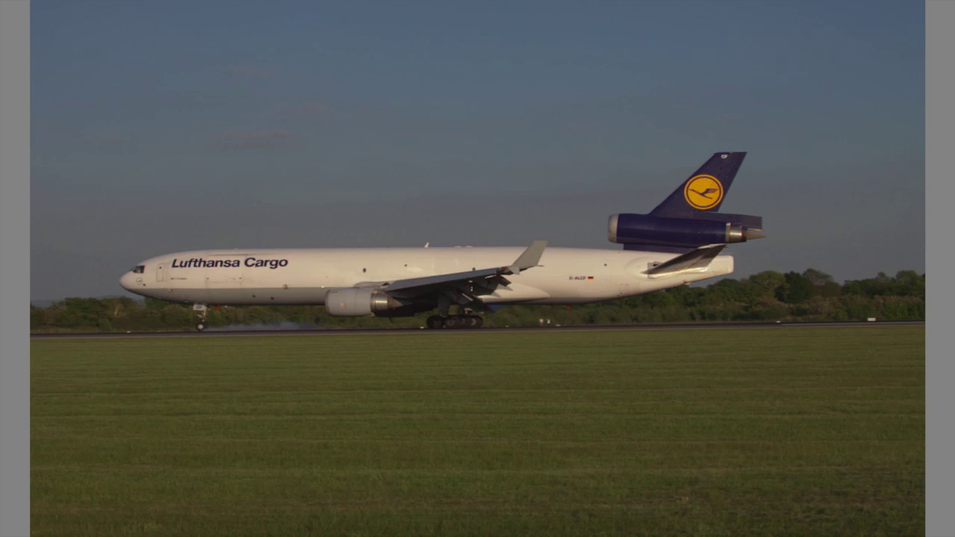
key(Left)
key(Right)
key(space)
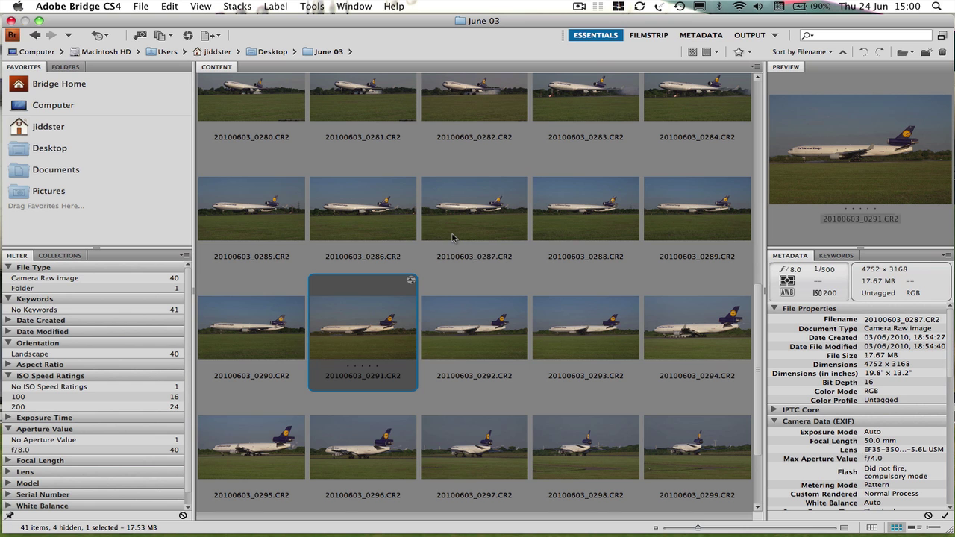
Step: Inspect 20100603_0291.CR2's nose at 100% full screen, then open it for raw adjustment
key(space)
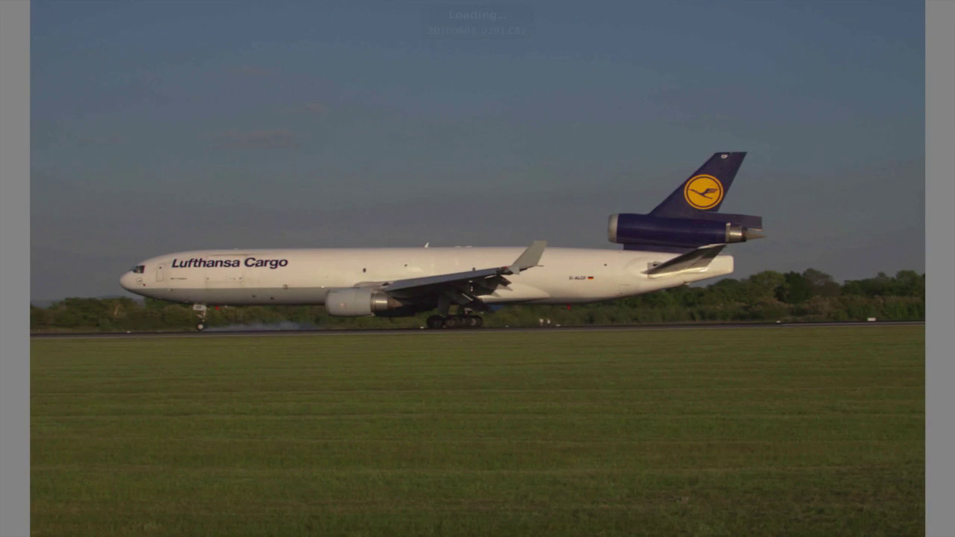
click(138, 292)
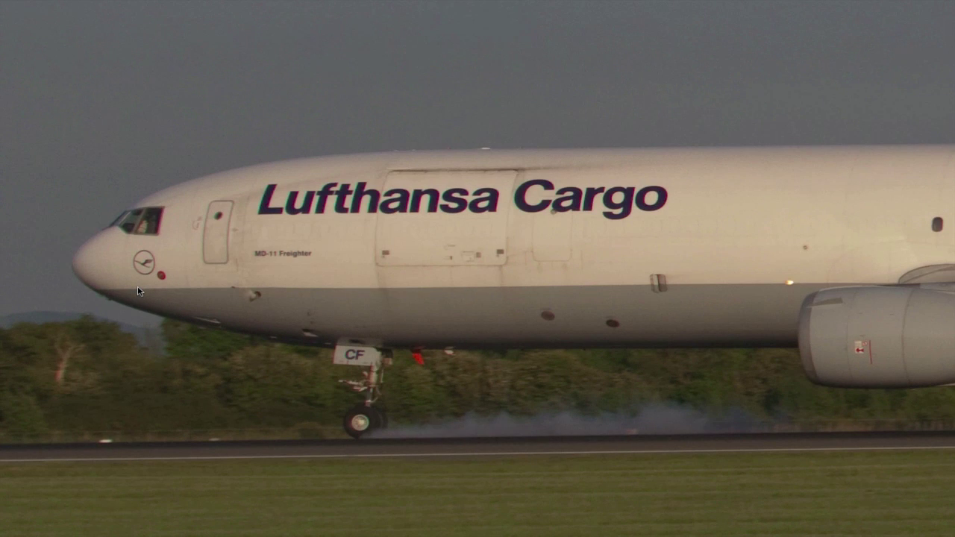
click(167, 262)
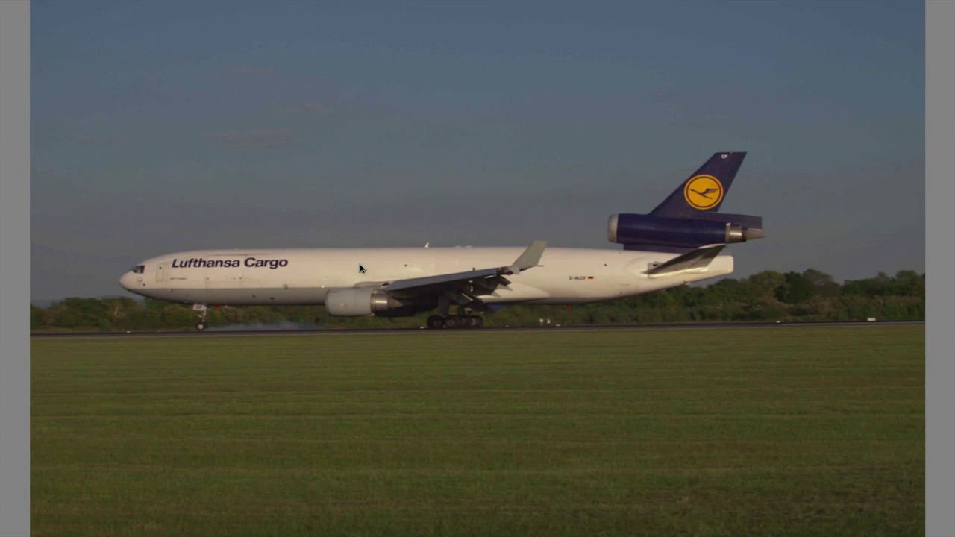
scroll(609, 270, up, 1)
scroll(608, 270, up, 2)
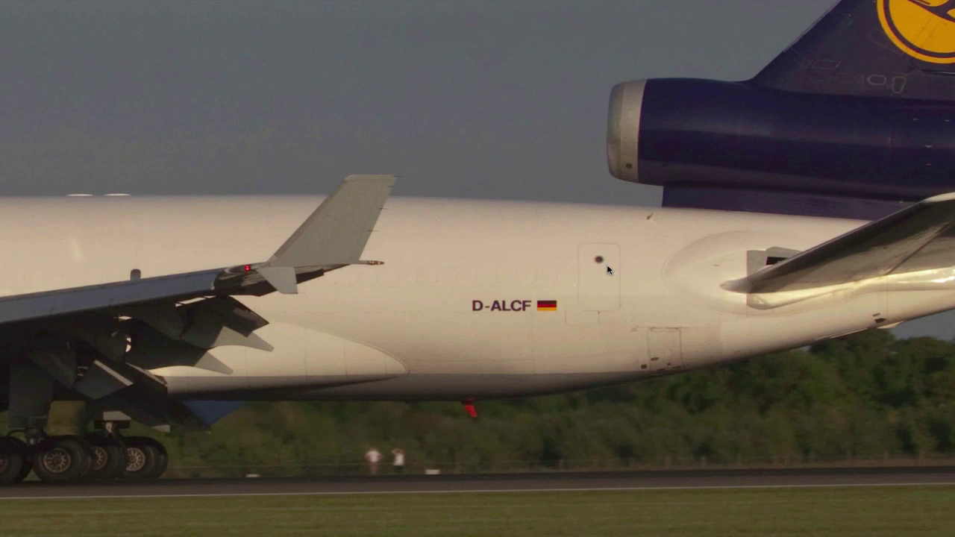
scroll(608, 270, down, 3)
key(space)
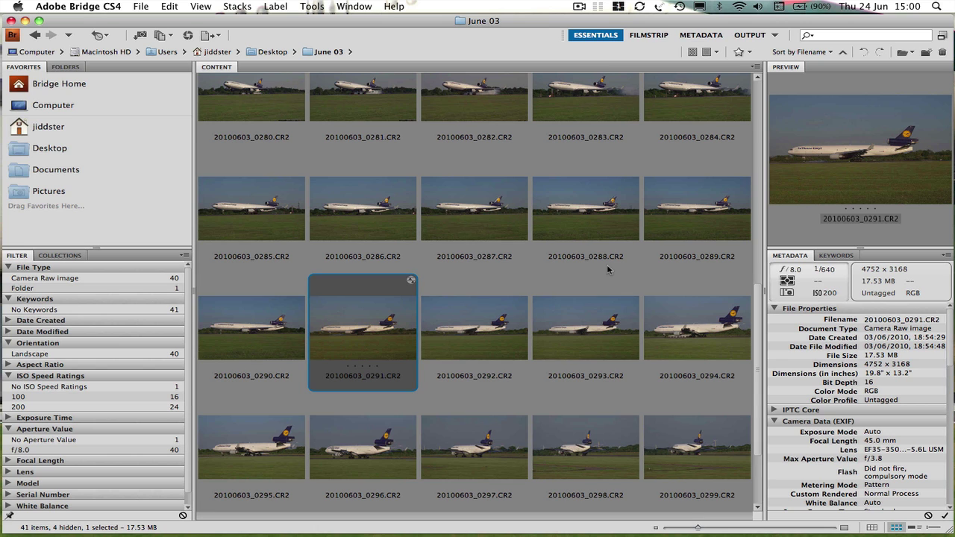
double_click(347, 344)
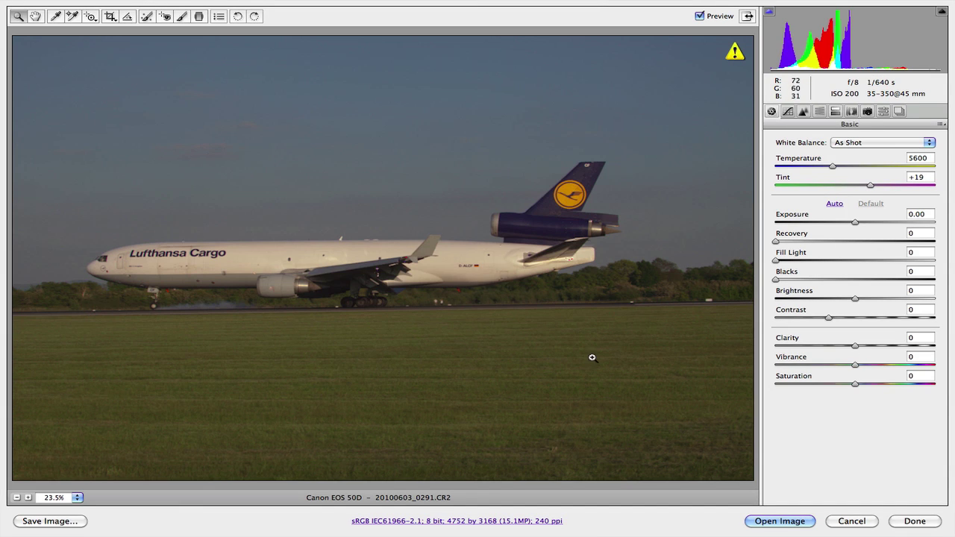
Step: In the Basic panel, set Exposure to +0.90 and lower Temperature from 5250 to 5000
click(783, 294)
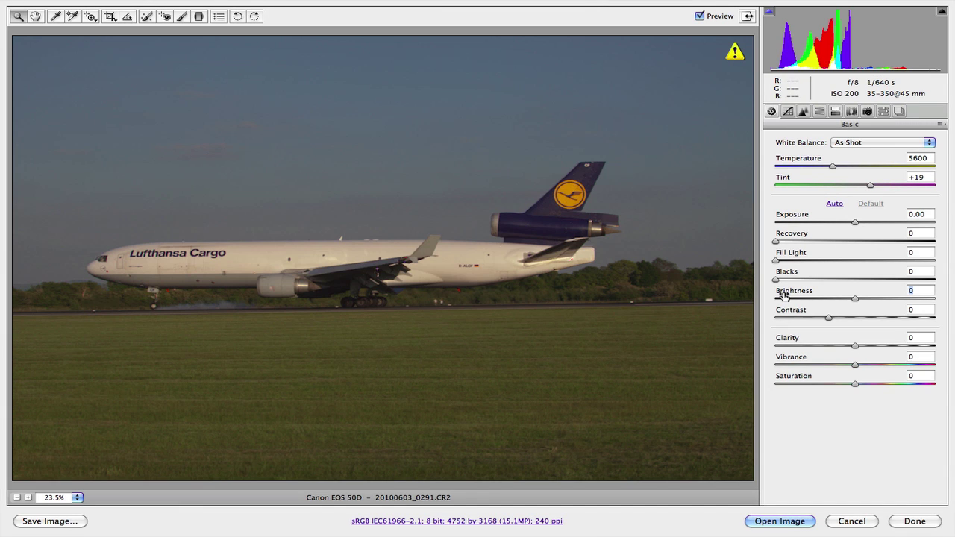
click(931, 215)
key(shift+Up)
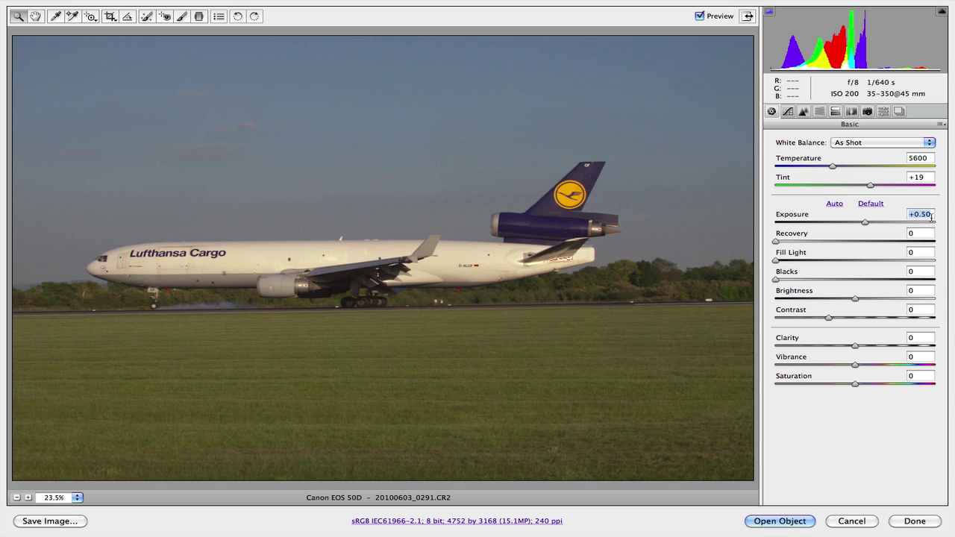
key(shift+Up)
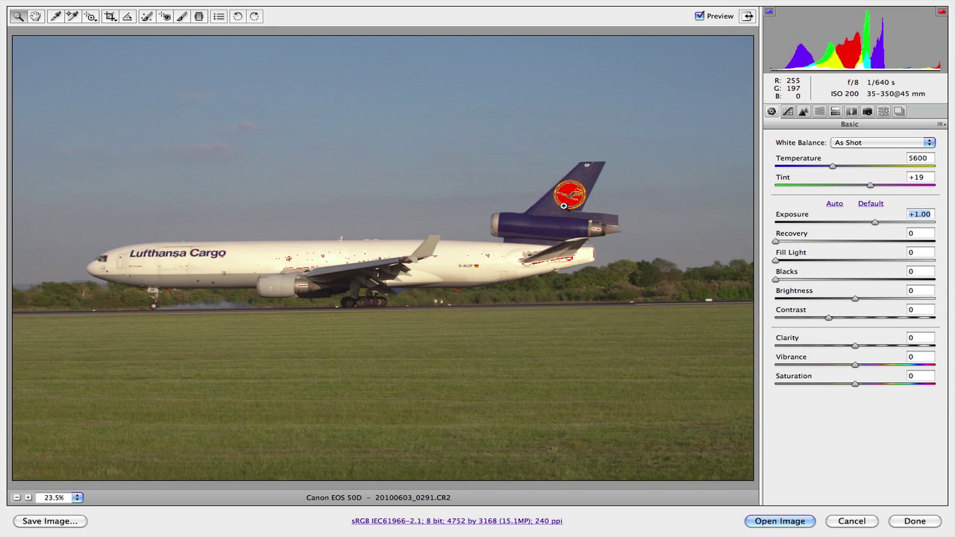
key(Down)
key(Down)
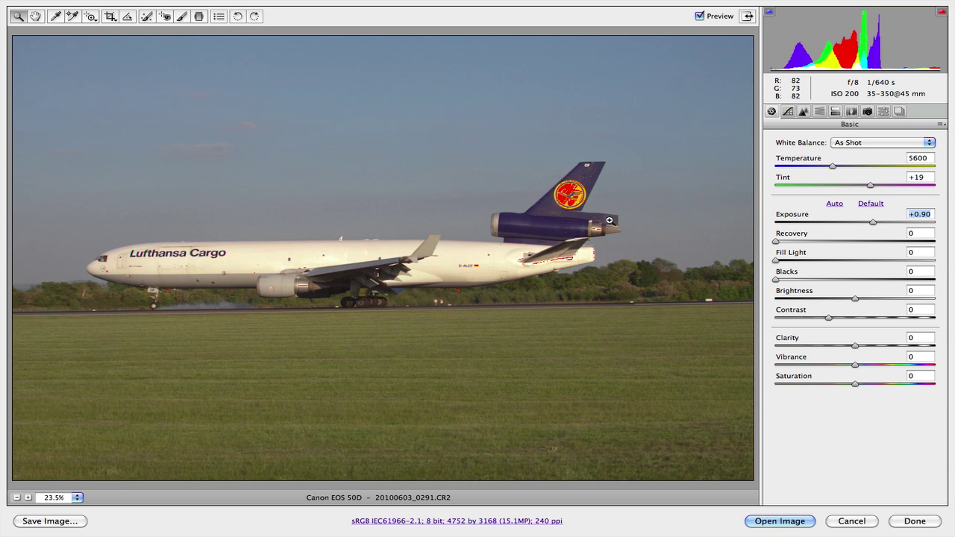
click(928, 158)
key(Down)
key(Down)
key(Down)
key(Down)
key(Down)
key(Down)
key(Down)
key(Down)
key(Down)
key(Down)
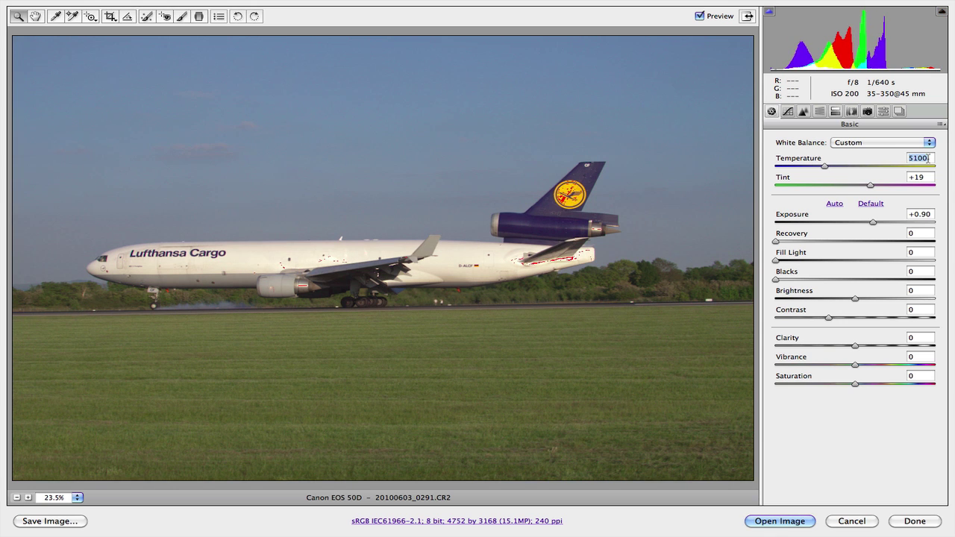
key(Down)
key(Down)
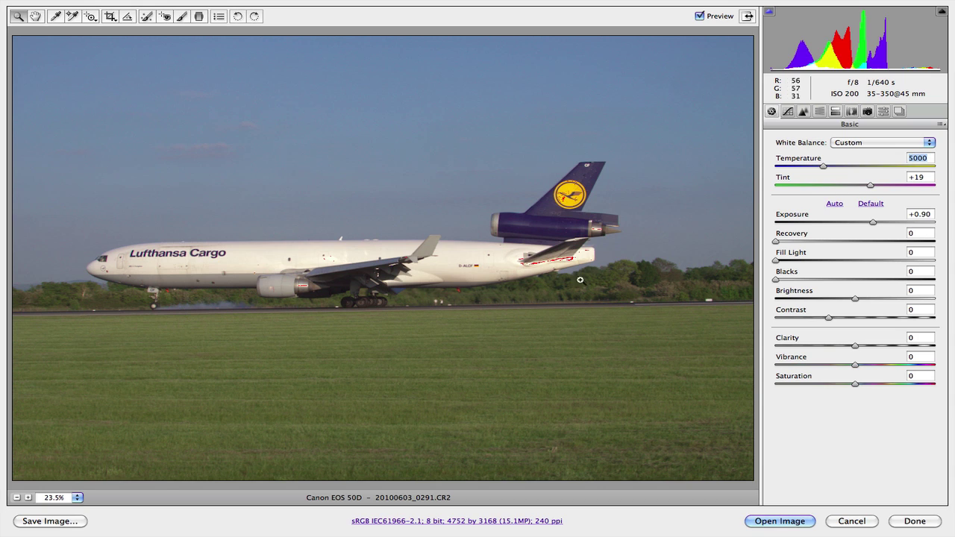
Step: Open the adjusted CR2 in Photoshop, show it full screen, and zoom in on the plane
click(783, 519)
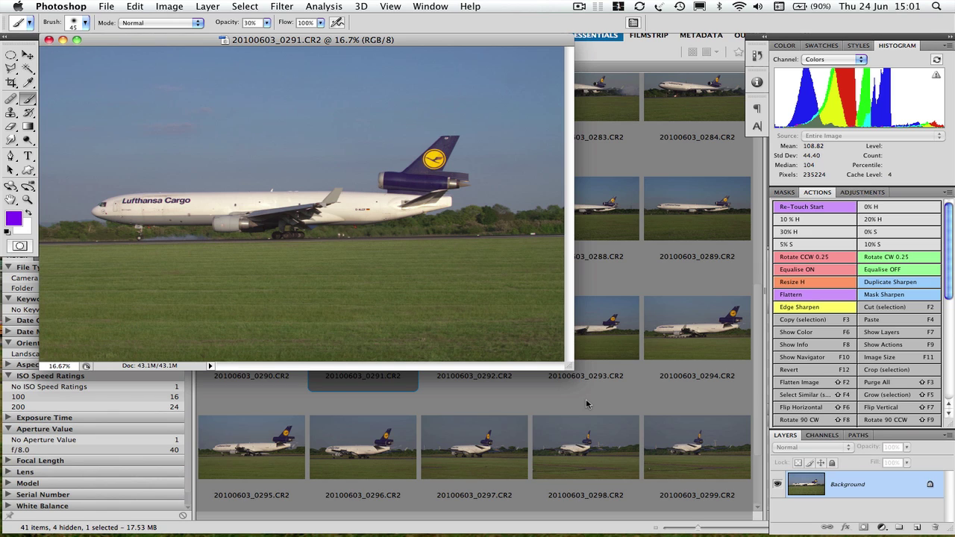
key(f)
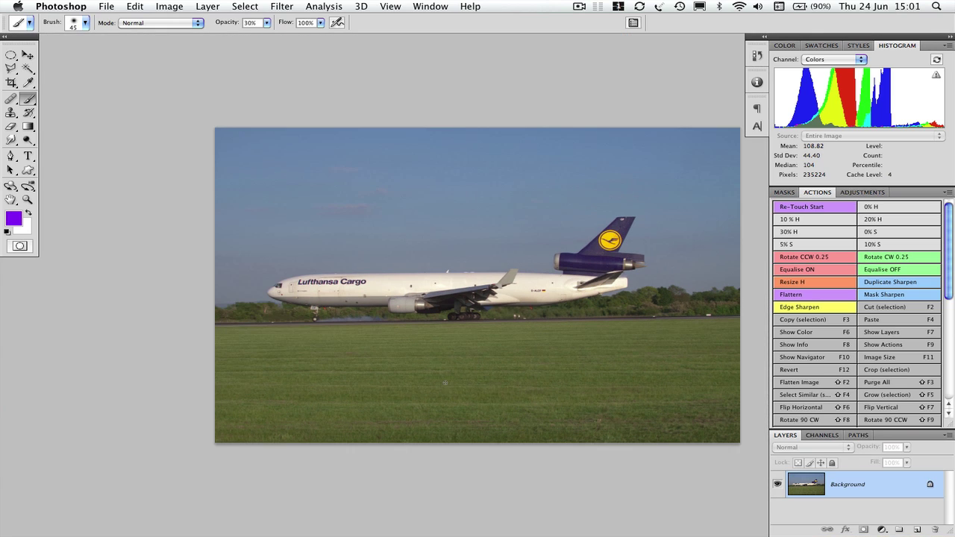
scroll(513, 296, right, 10)
scroll(513, 296, left, 2)
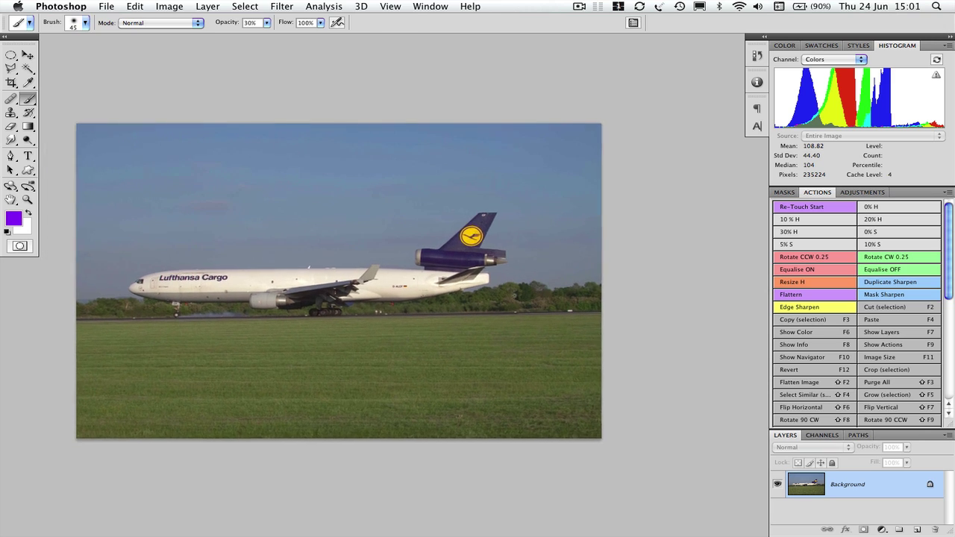
key(z)
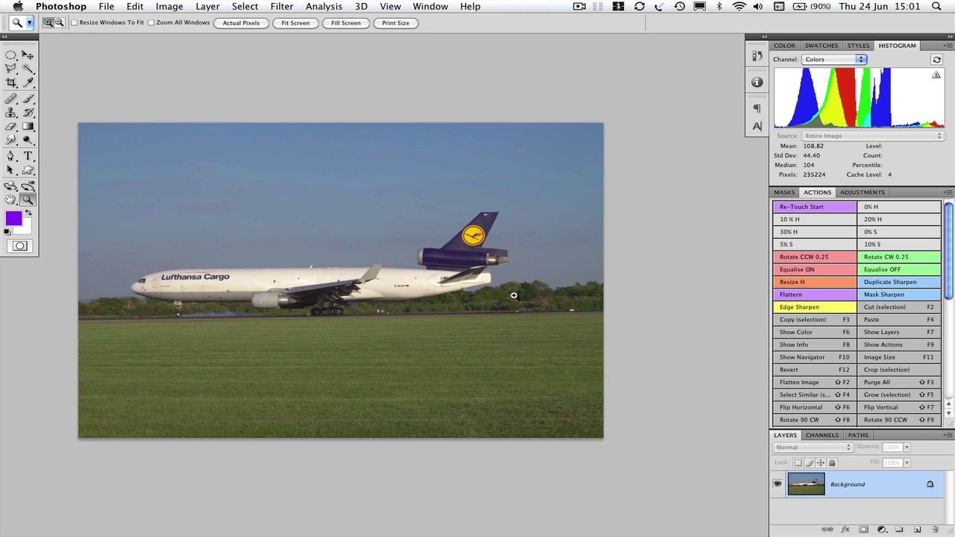
scroll(514, 295, left, 4)
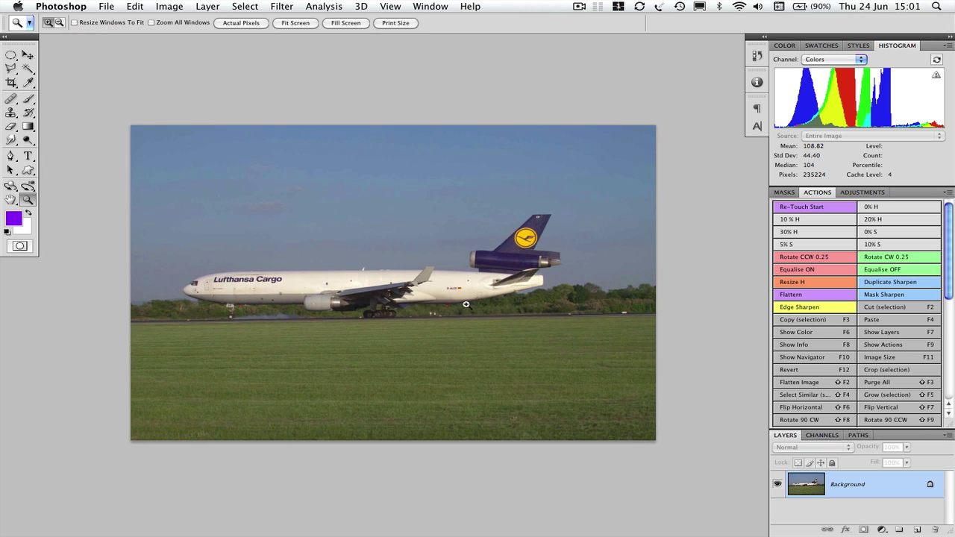
click(237, 291)
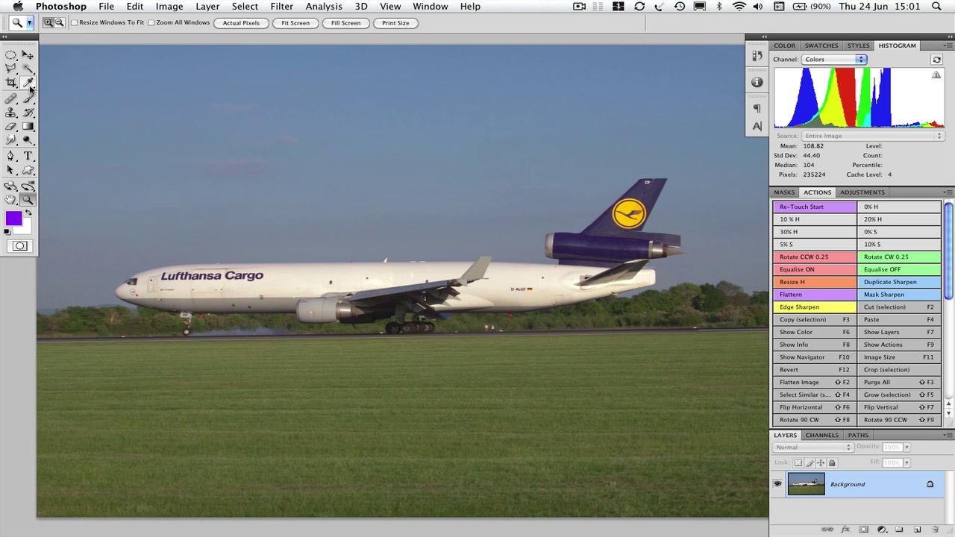
Step: Measure the runway's tilt with the Ruler tool and rotate the canvas arbitrarily 0.96° clockwise
drag(30, 86, 65, 105)
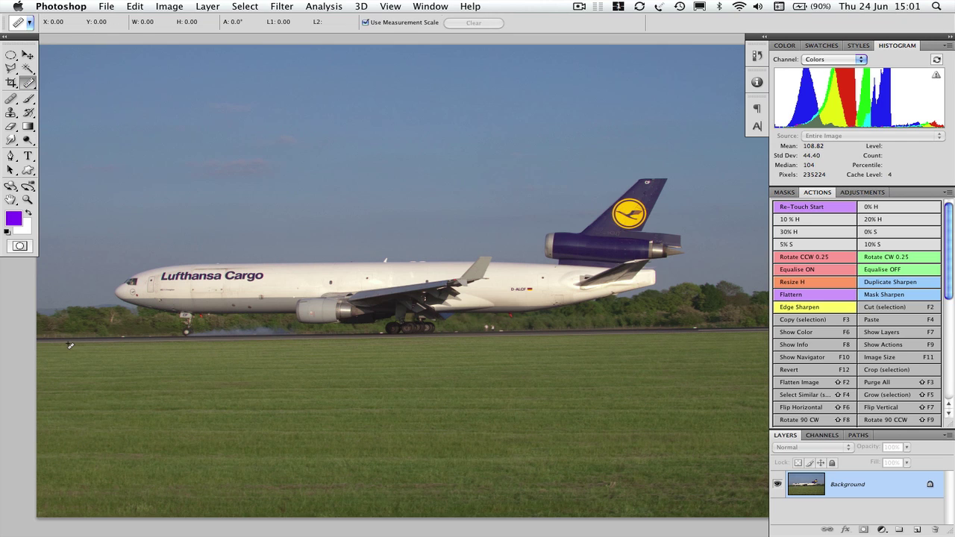
drag(69, 343, 739, 333)
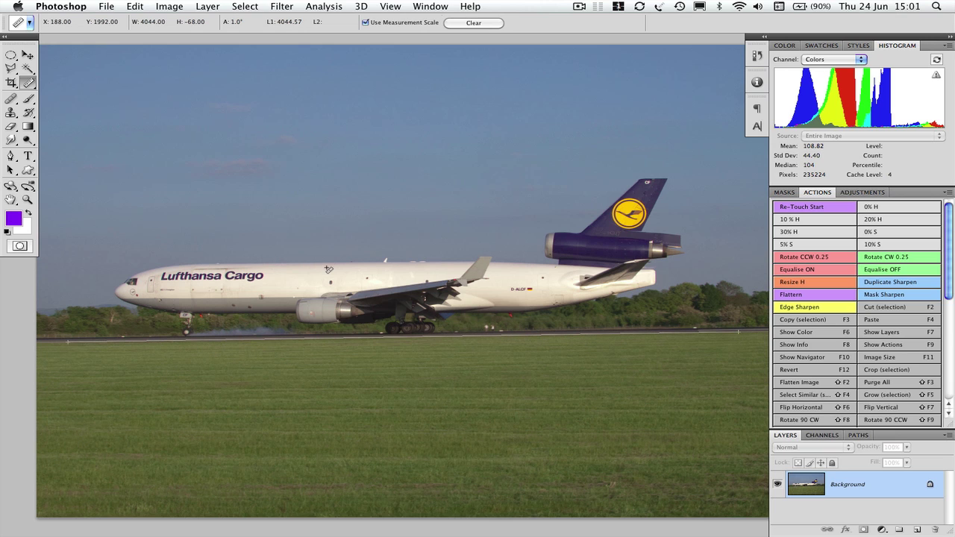
click(164, 8)
mouse_move(250, 122)
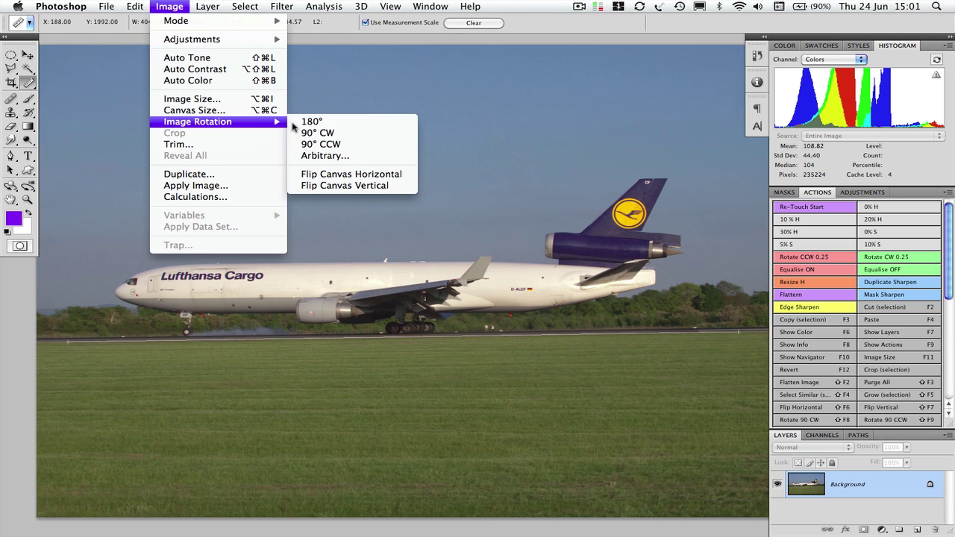
click(335, 156)
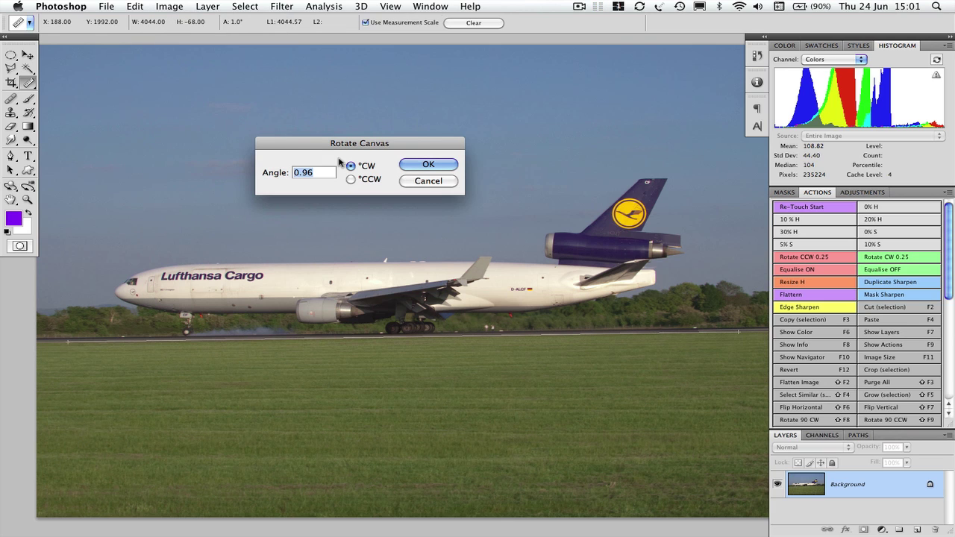
click(439, 163)
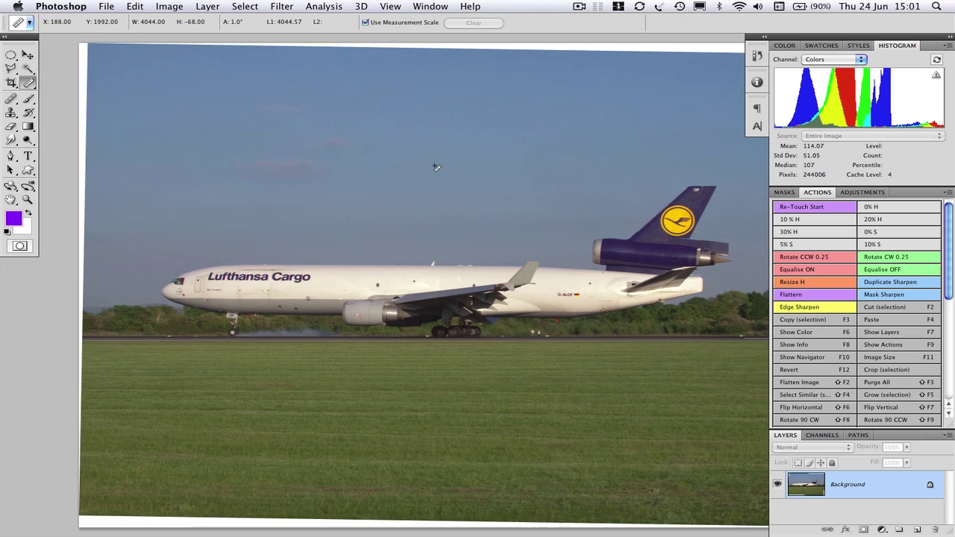
Step: Zoom out and crop to a 30 × 20 in box inside the white corners, nudged into place
key(z)
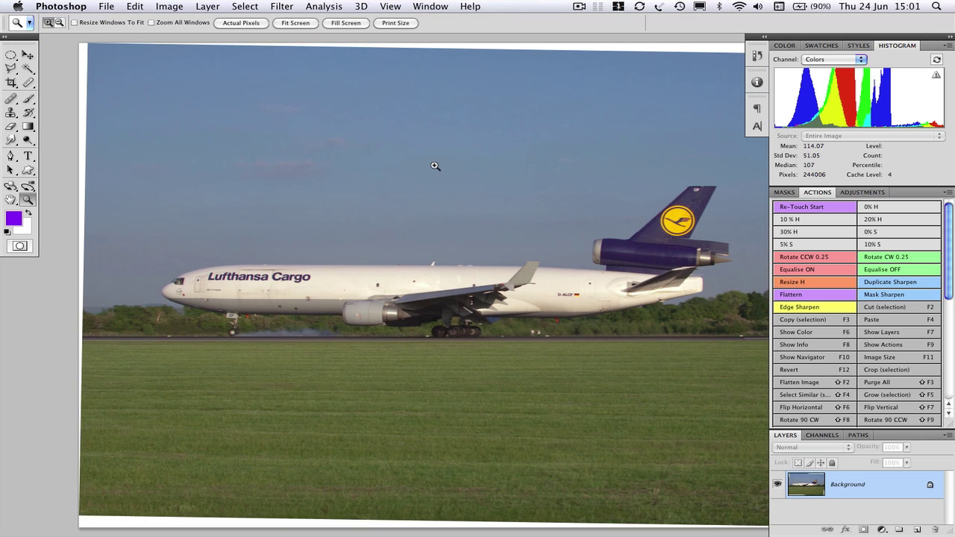
alt+click(435, 166)
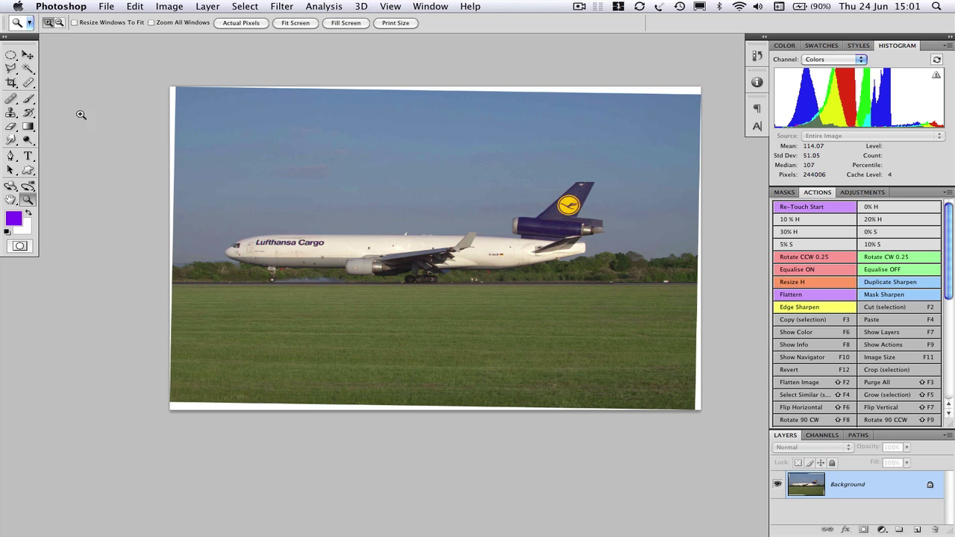
click(12, 82)
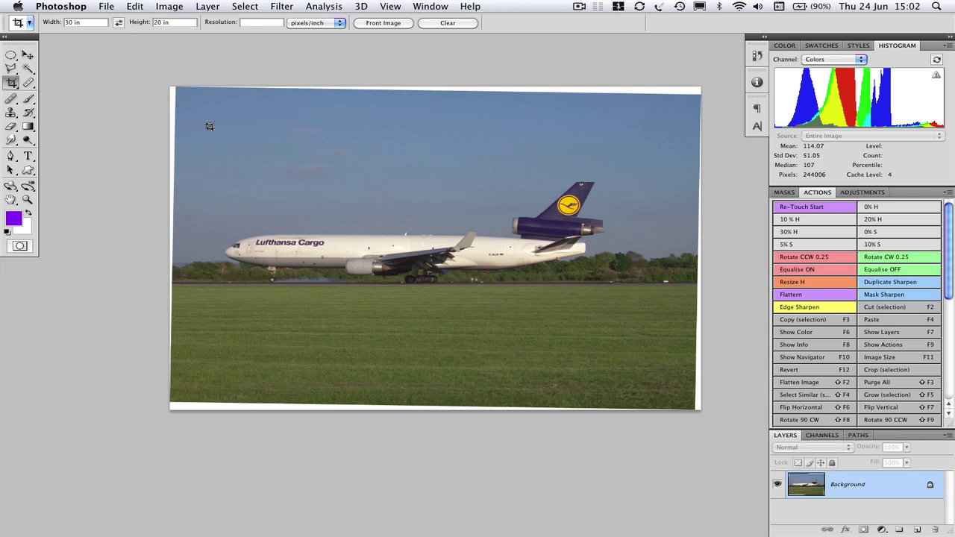
drag(209, 126, 629, 374)
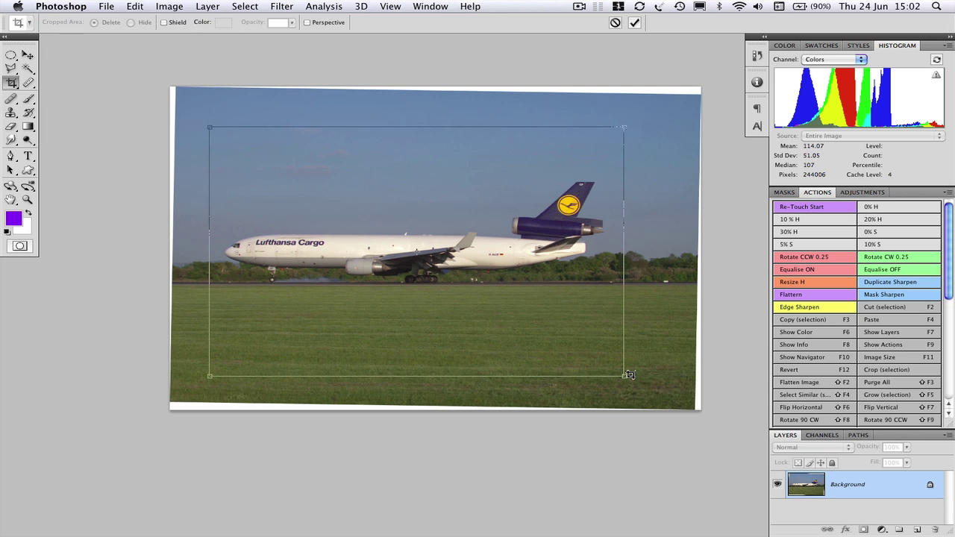
key(Up)
key(Up)
key(Up)
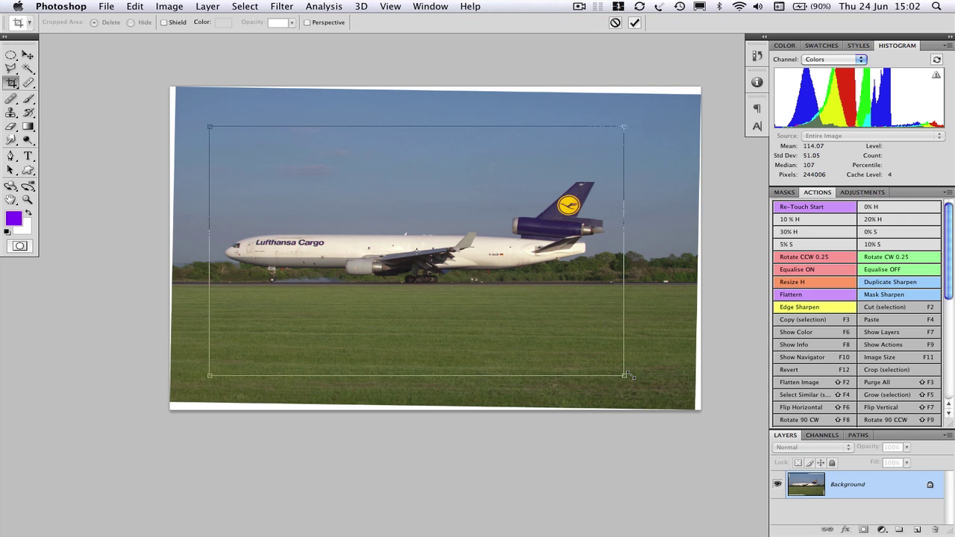
key(Right)
key(Down)
key(Down)
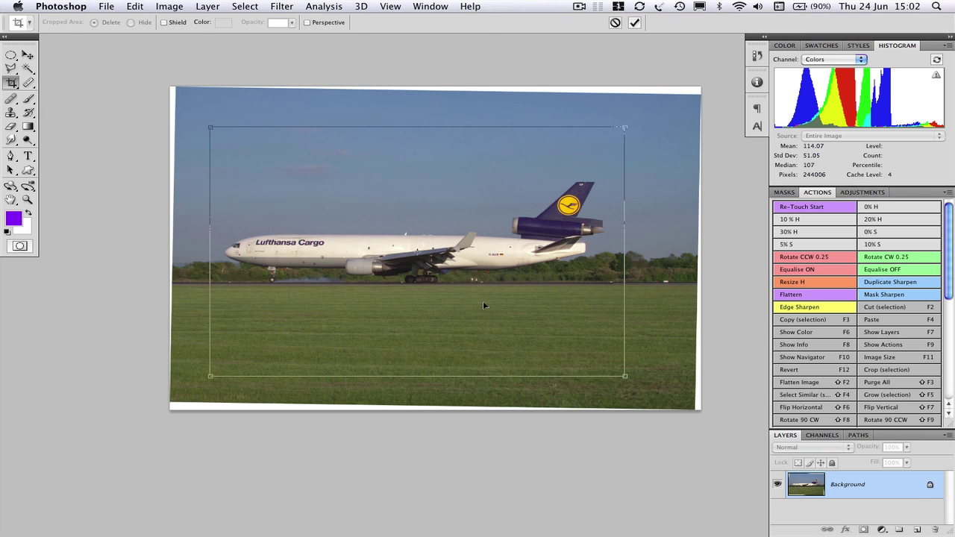
key(Return)
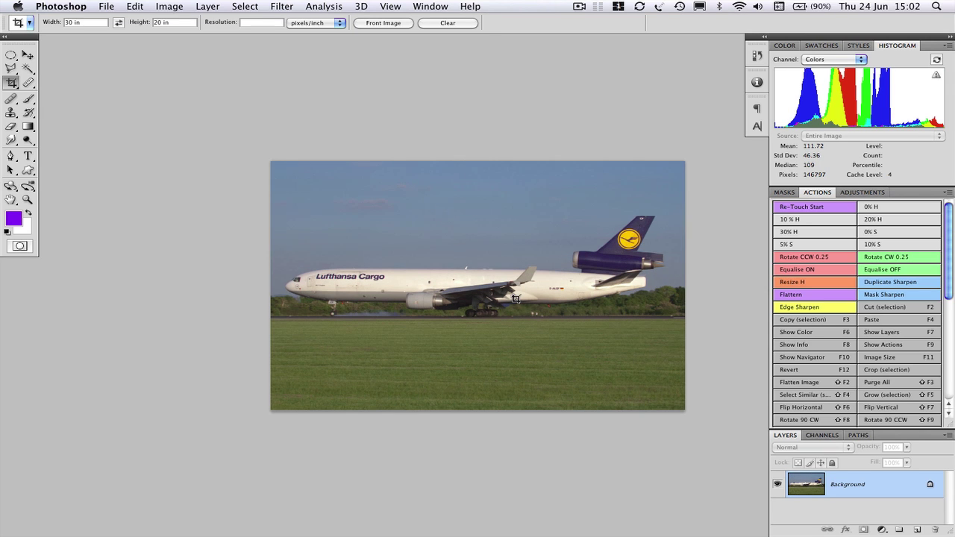
Step: Zoom in, run the Re-Touch Start action, and check its S, H and Levels 1 layers
key(z)
click(516, 298)
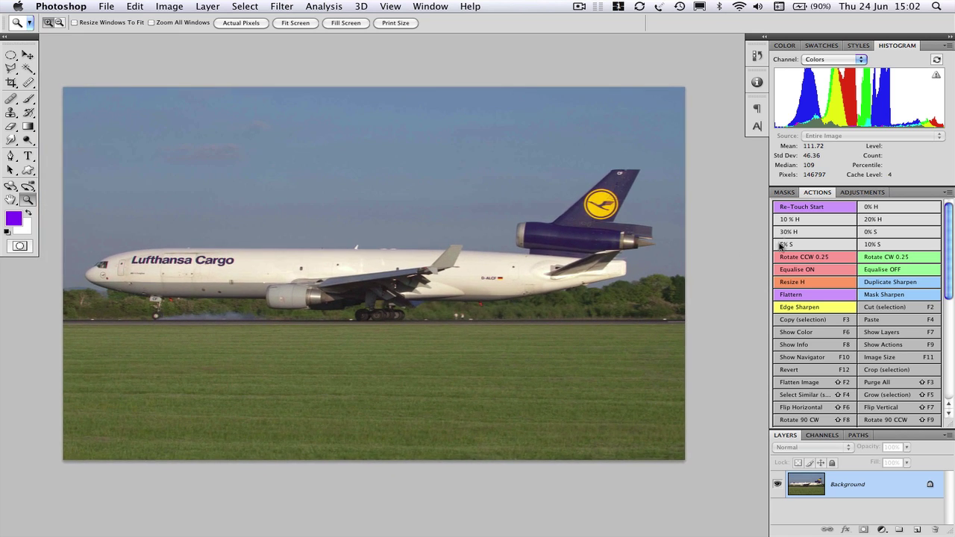
click(801, 207)
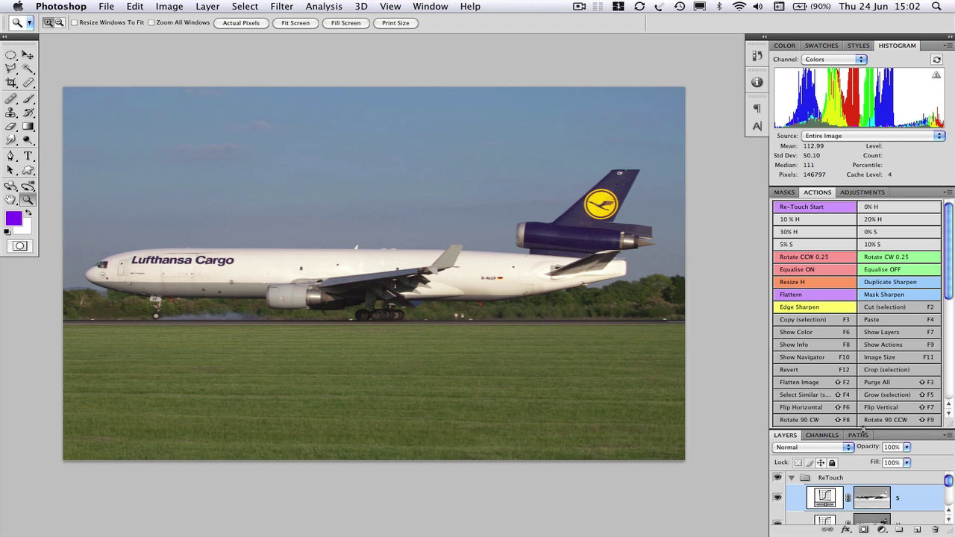
drag(863, 430, 864, 333)
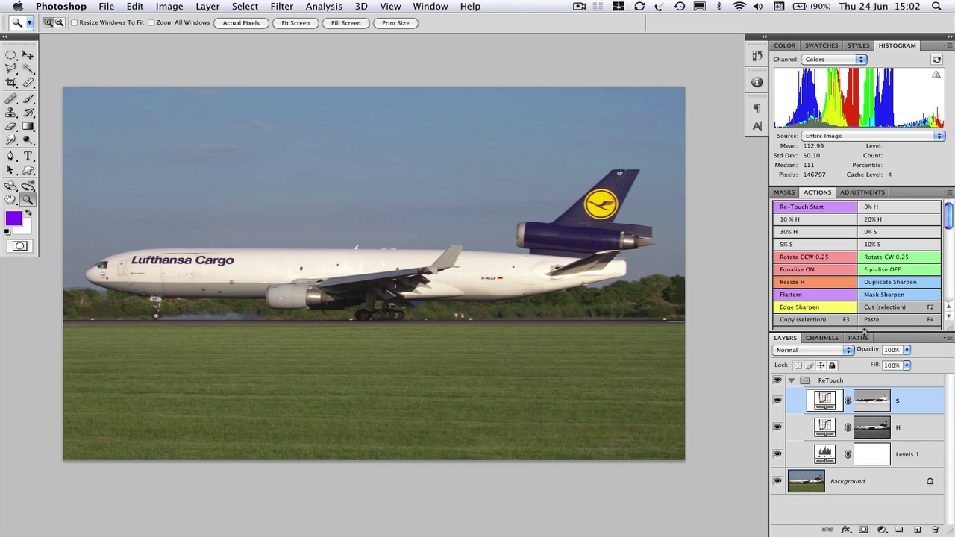
click(915, 438)
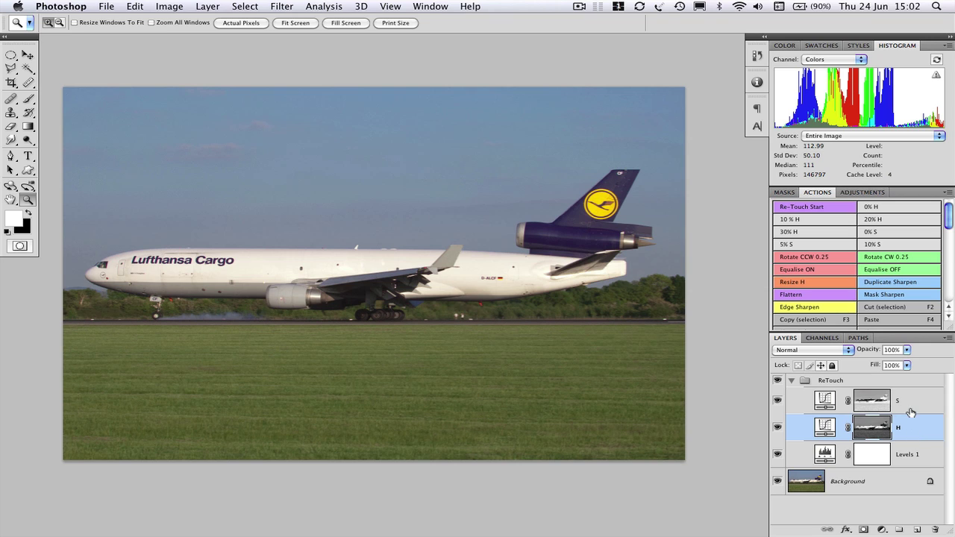
click(910, 407)
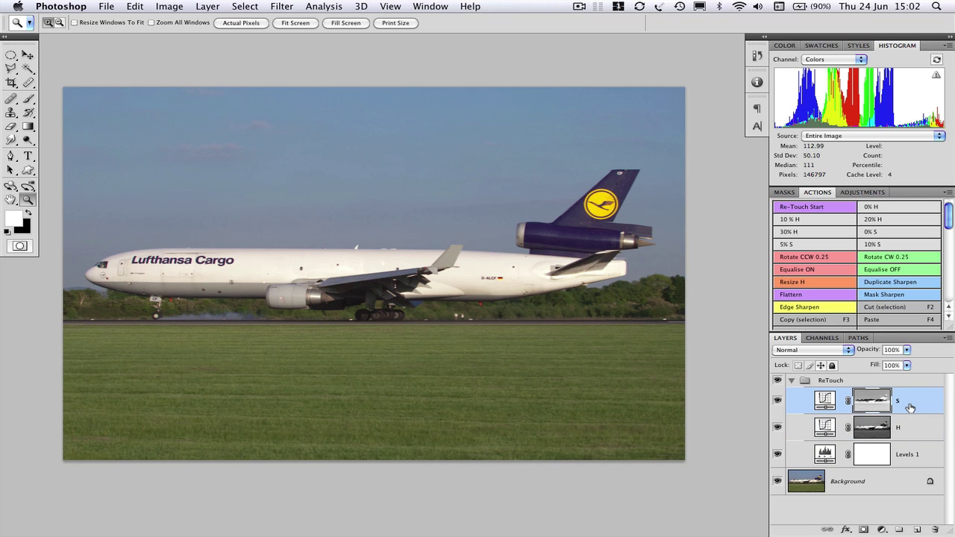
click(906, 455)
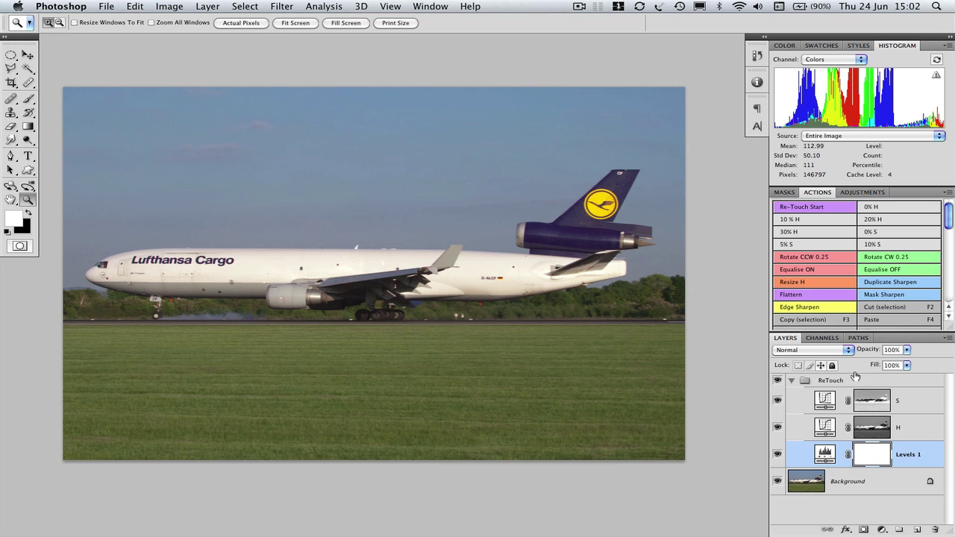
click(861, 193)
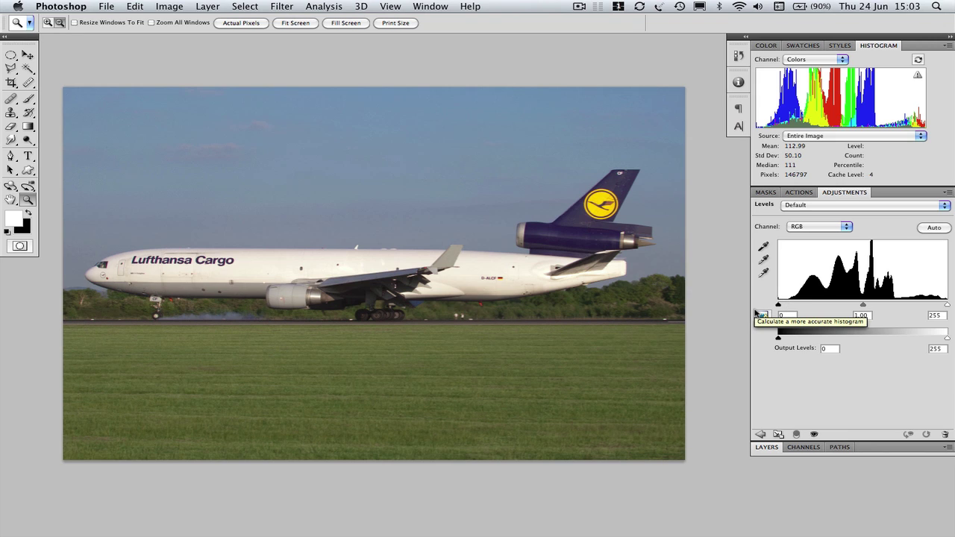
Step: Raise the Levels 1 black input level to 10 while previewing shadow clipping
drag(779, 306, 780, 306)
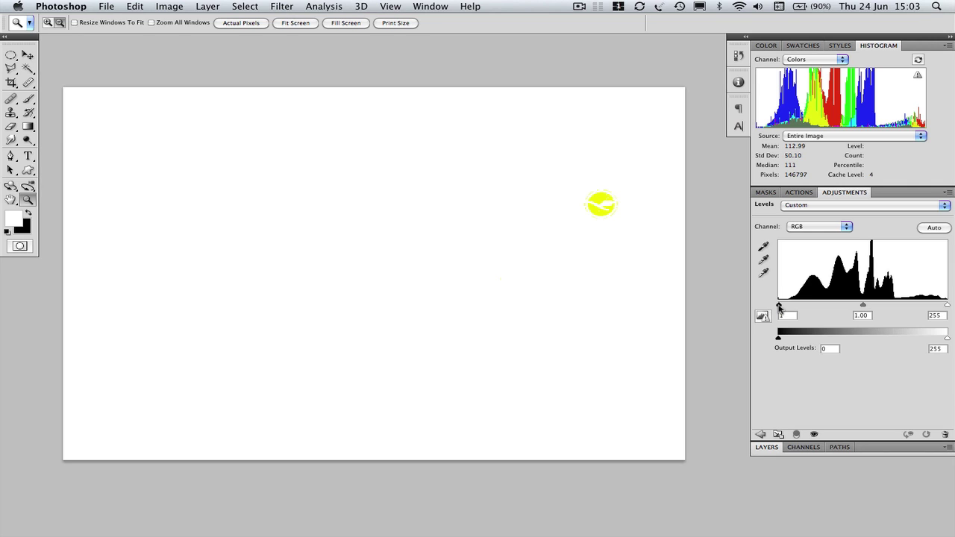
drag(779, 307, 790, 309)
drag(789, 308, 785, 308)
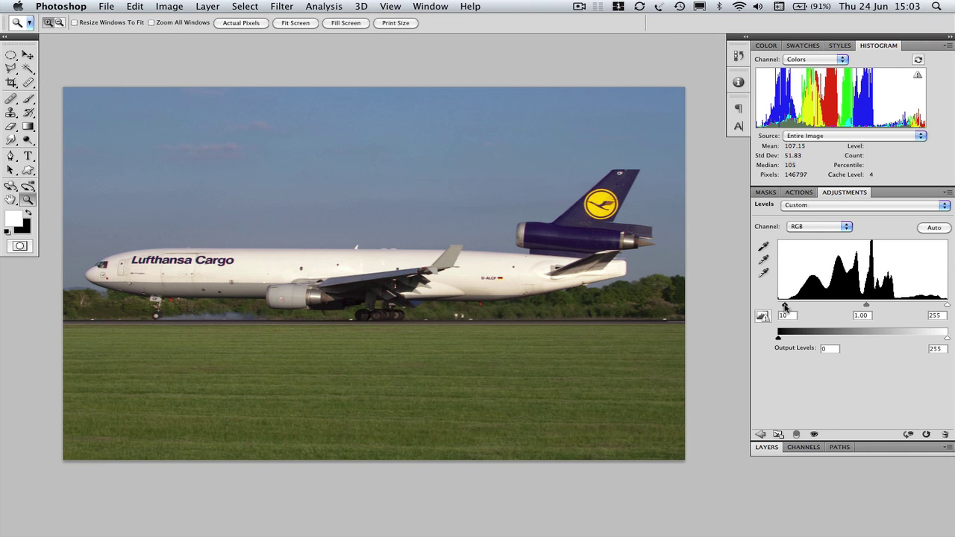
click(804, 450)
click(769, 448)
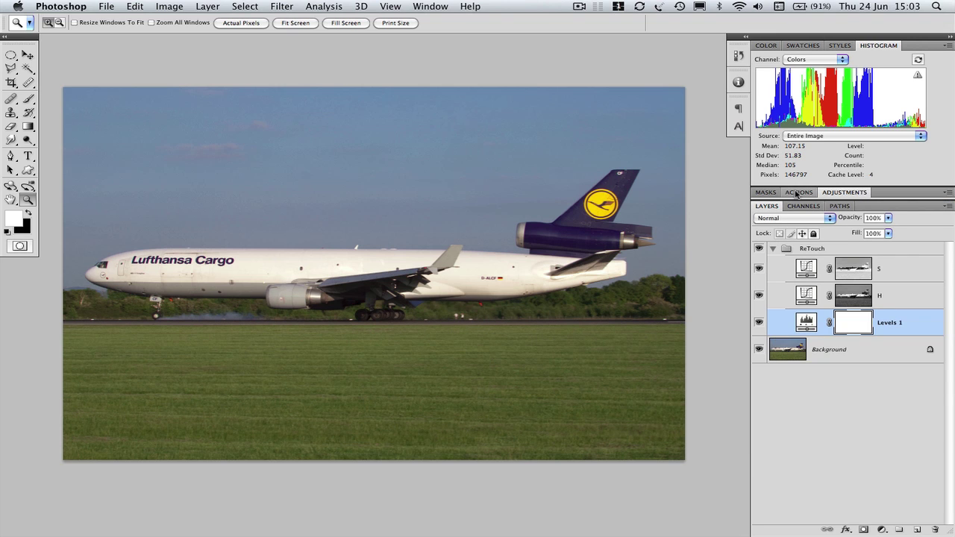
Step: Try the 5% and 10% saturation actions, then settle on 0% S
click(797, 192)
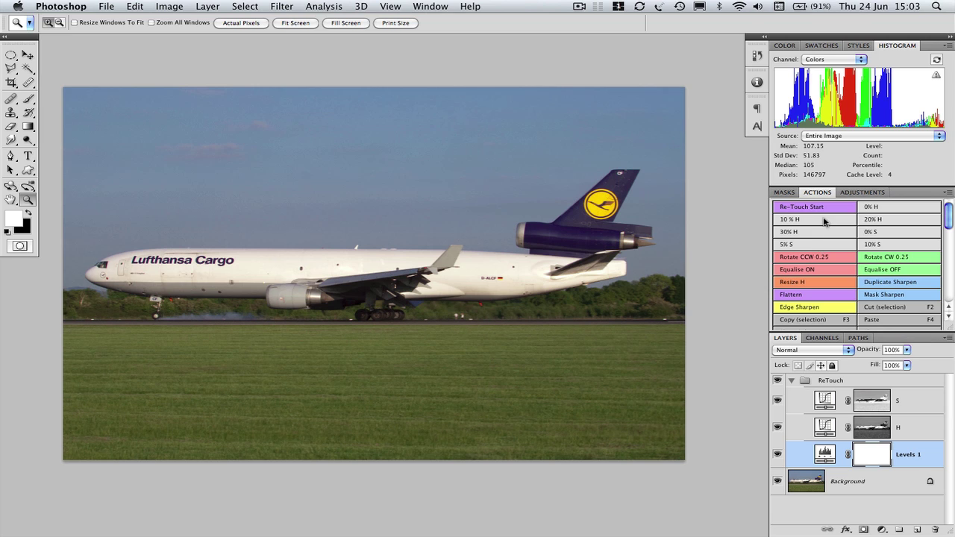
click(874, 233)
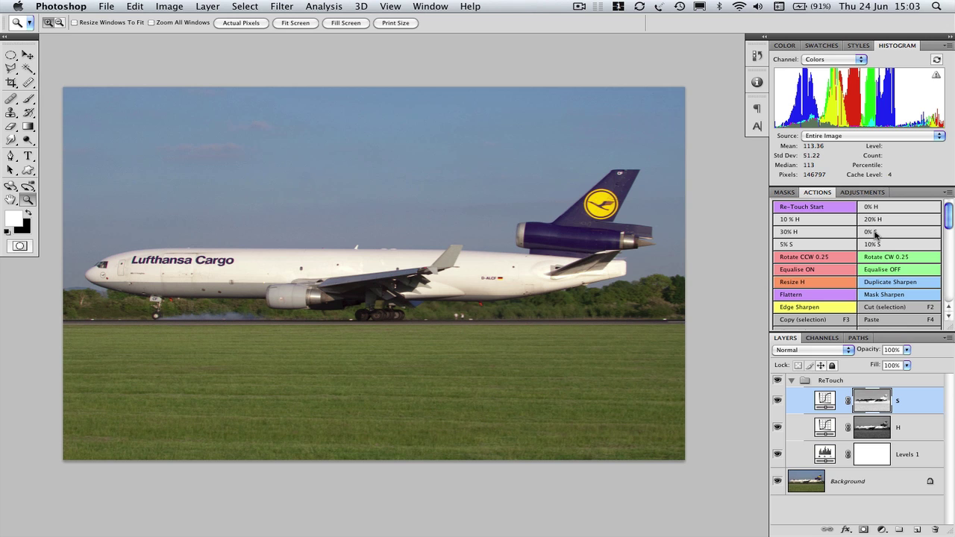
click(827, 247)
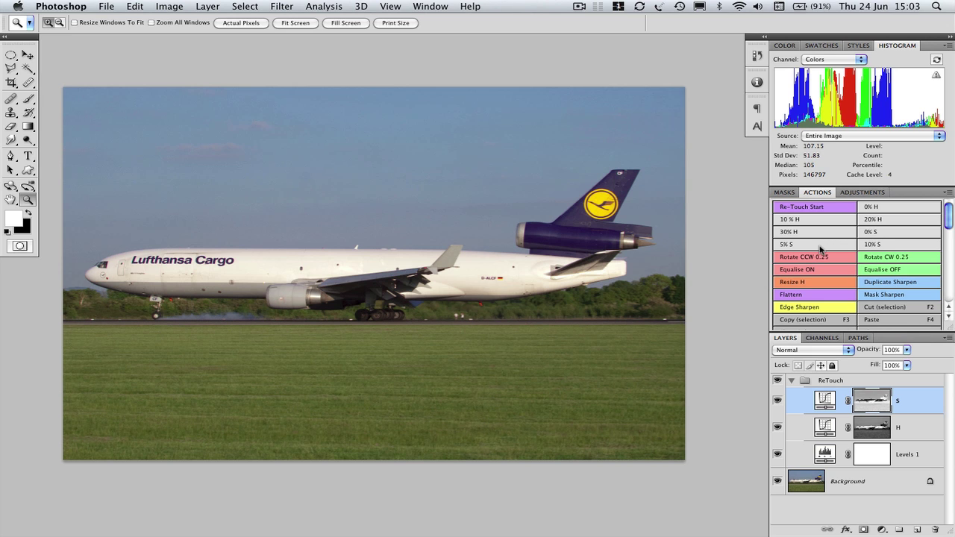
click(868, 246)
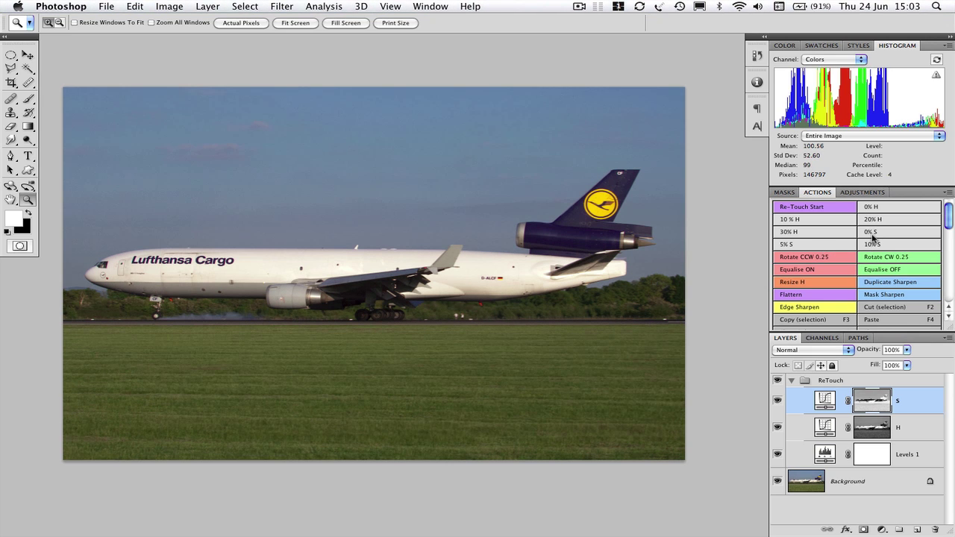
click(875, 234)
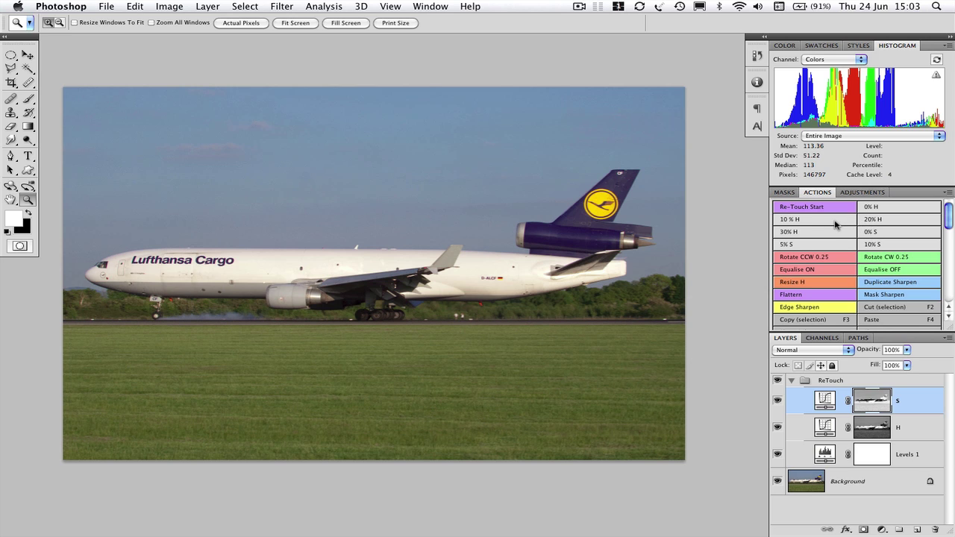
Step: Try 0% and 20% hue, settle on 10% H, and flatten with the Flattern action
click(875, 208)
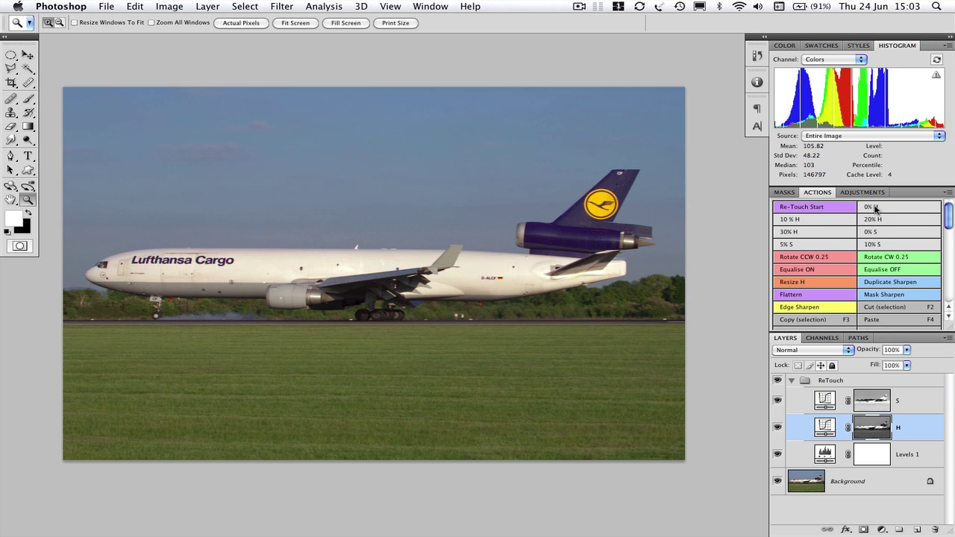
click(870, 220)
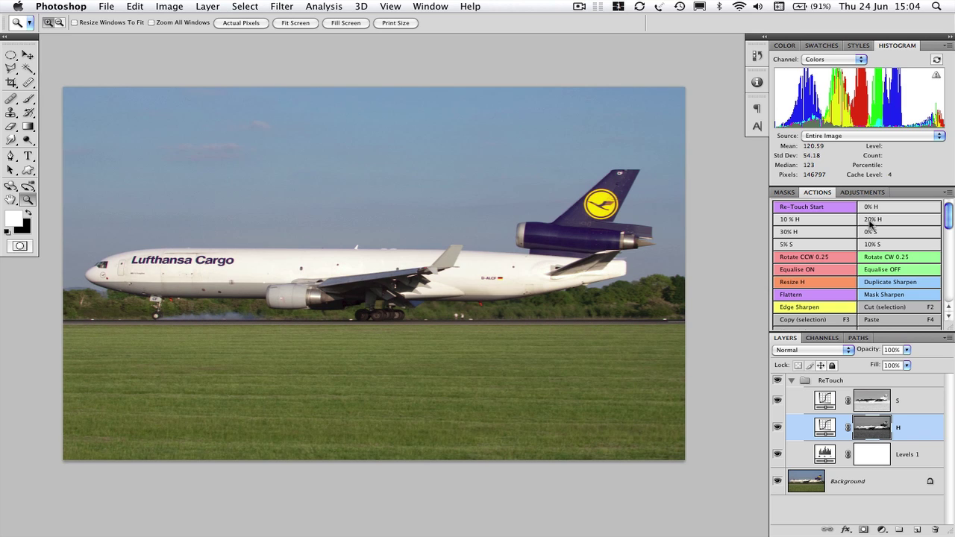
click(831, 226)
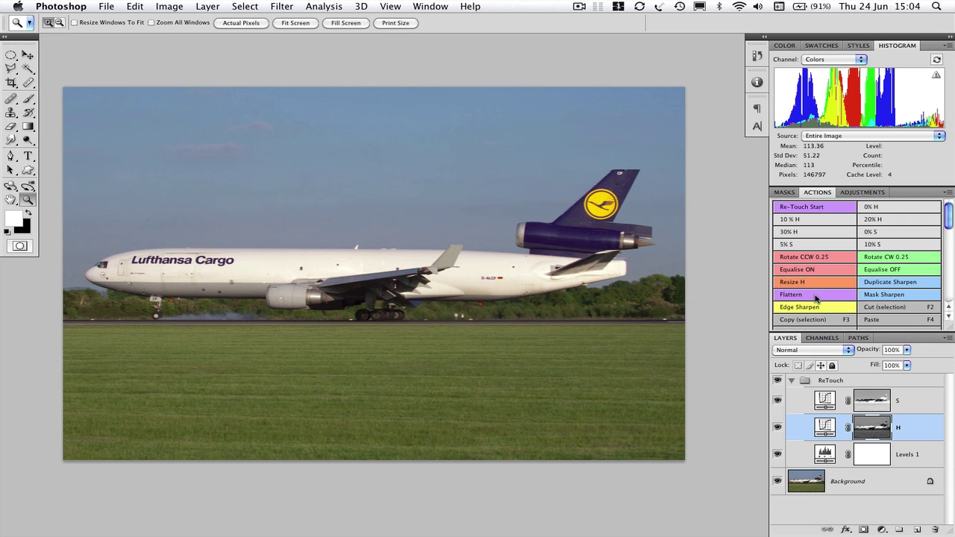
click(788, 299)
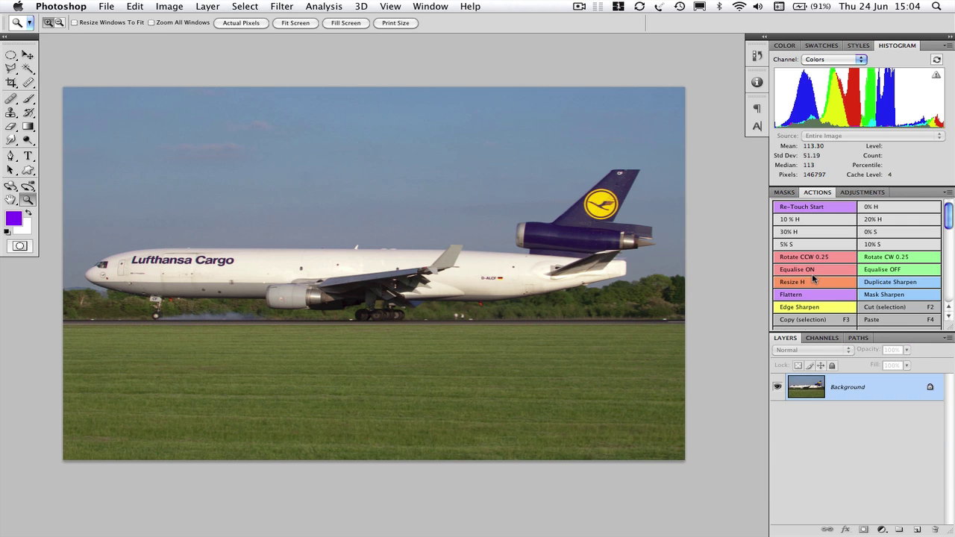
Step: Preview an Equalise ON version of the photo and inspect it zoomed in
click(811, 273)
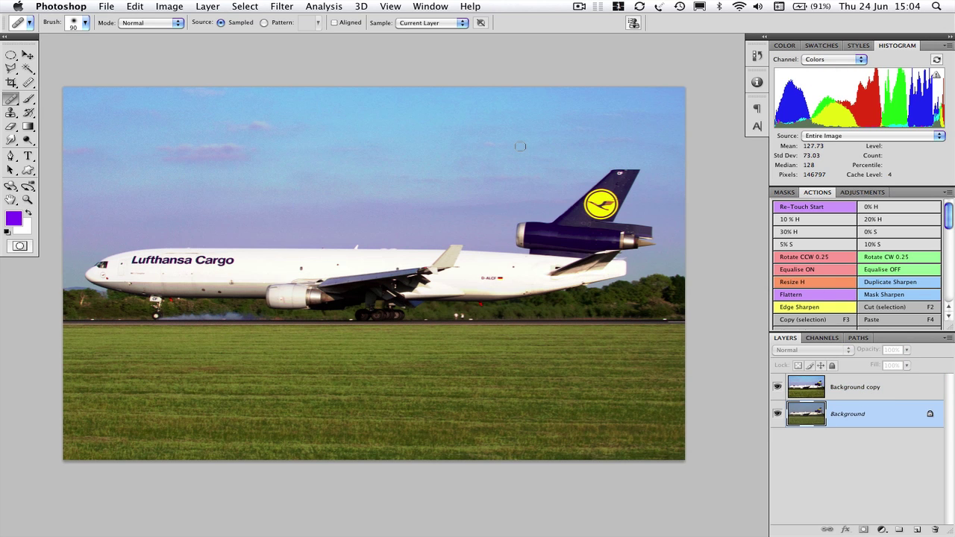
key(z)
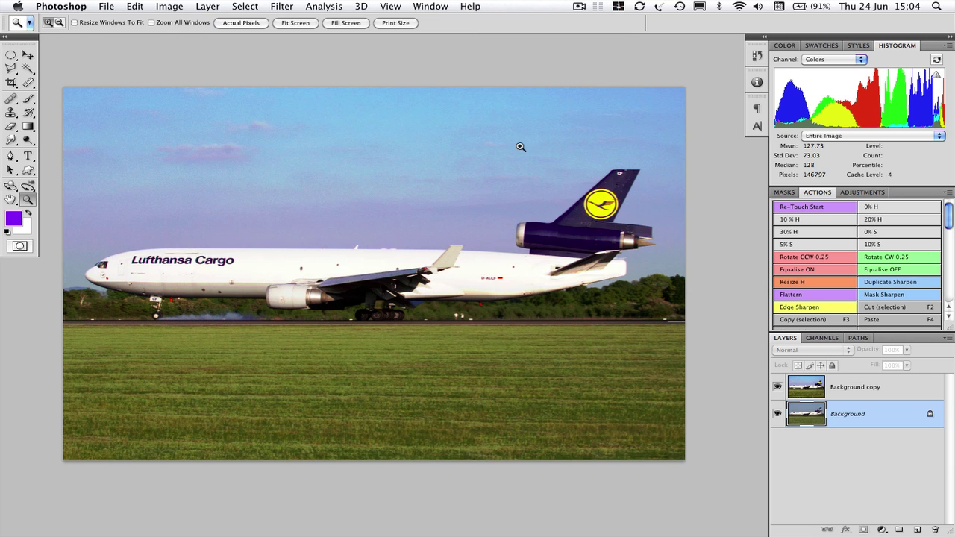
click(521, 147)
scroll(571, 142, left, 5)
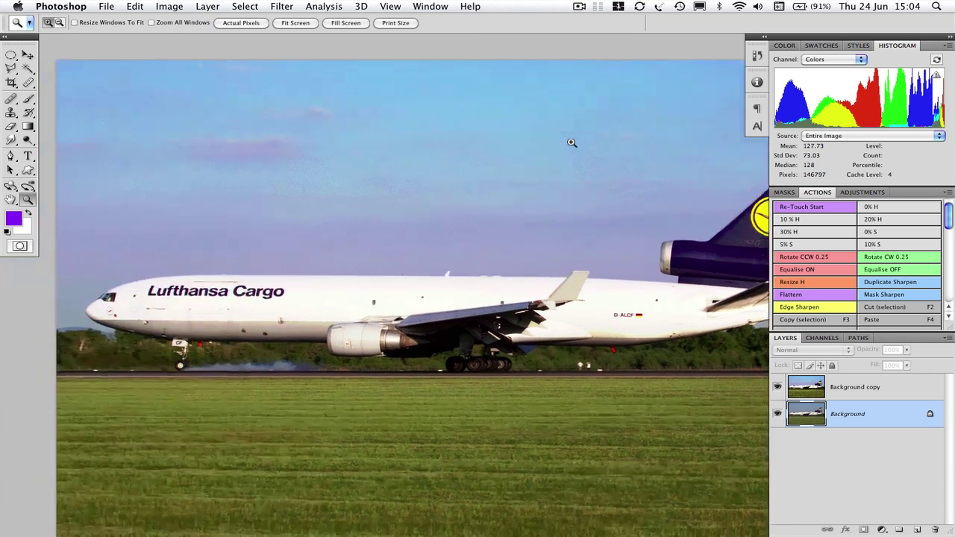
scroll(571, 143, right, 3)
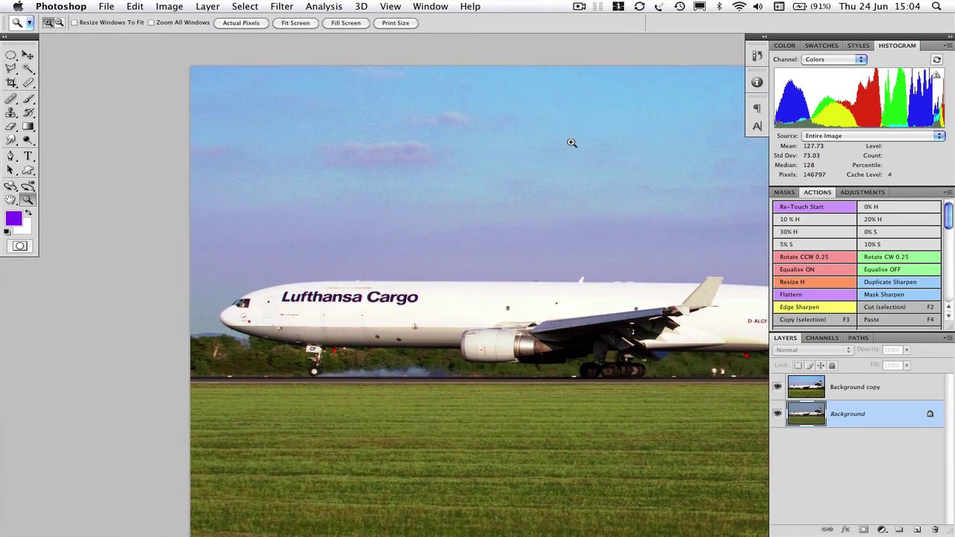
scroll(571, 143, right, 3)
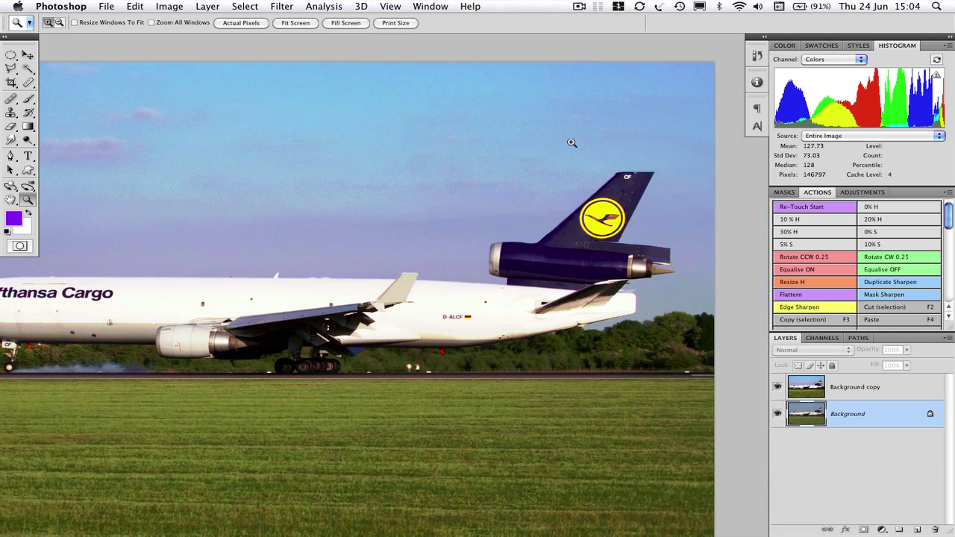
scroll(571, 142, left, 2)
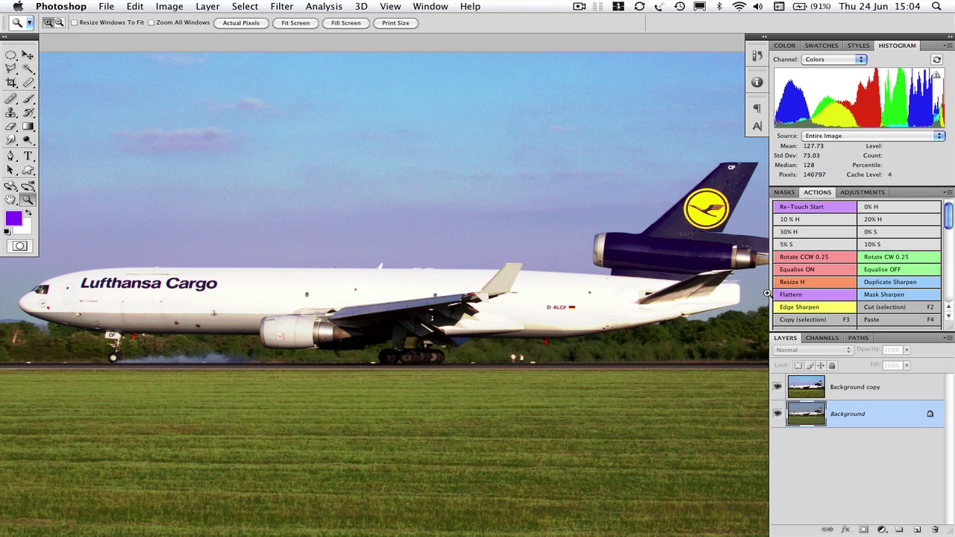
Step: Discard the equalised copy with Equalise OFF and shrink the photo using the Resize H action
click(887, 271)
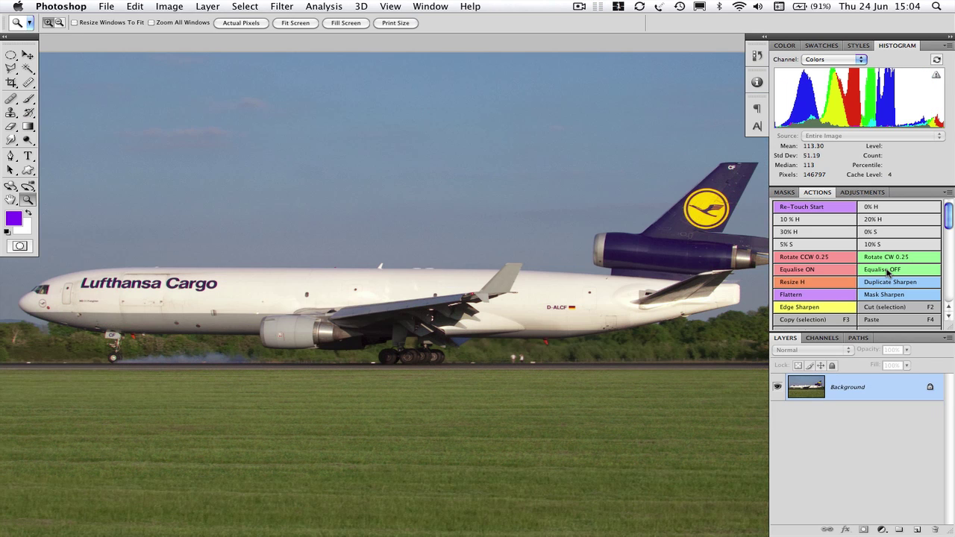
click(797, 289)
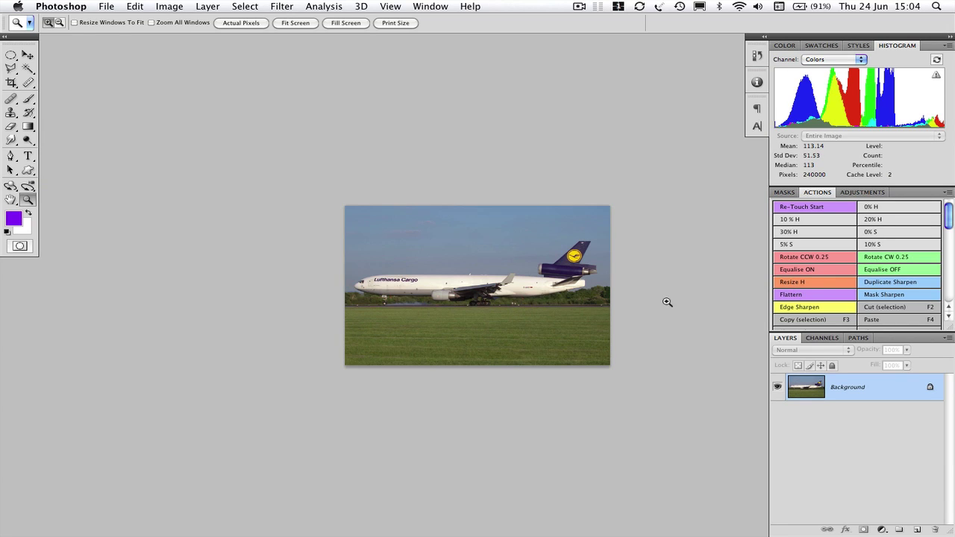
click(541, 305)
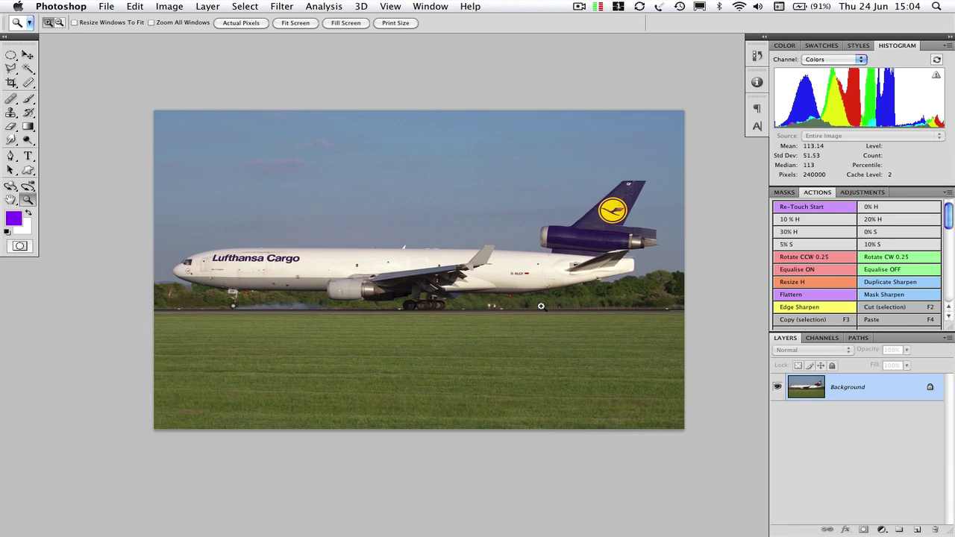
click(174, 7)
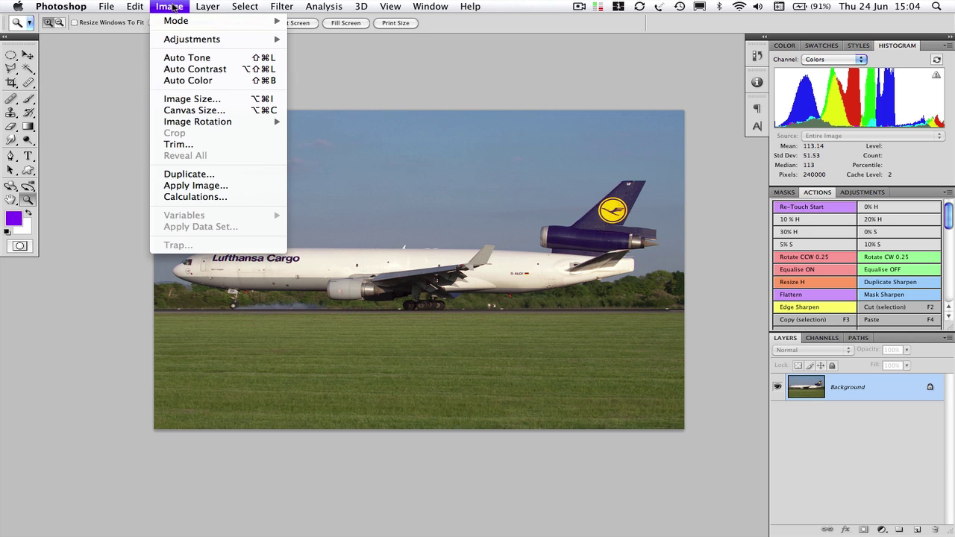
click(209, 99)
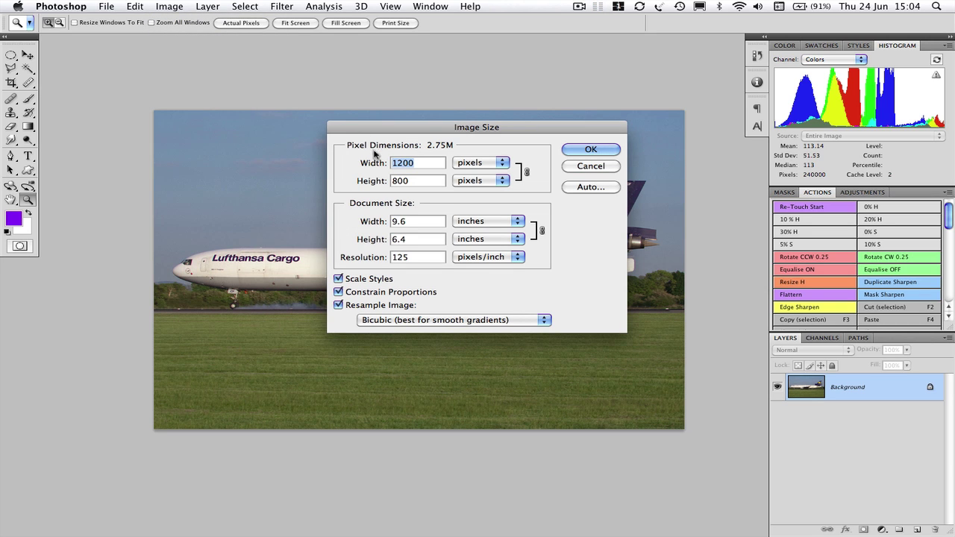
click(606, 168)
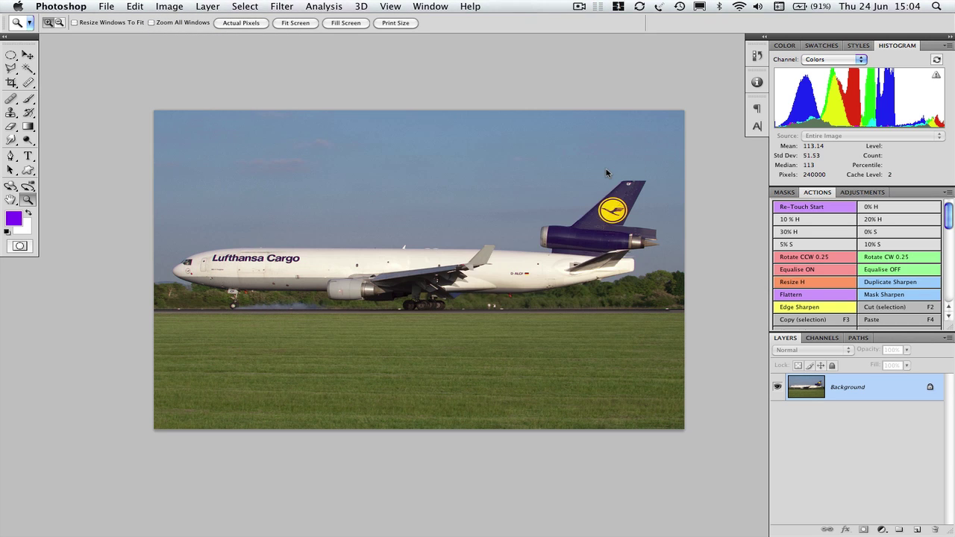
click(244, 23)
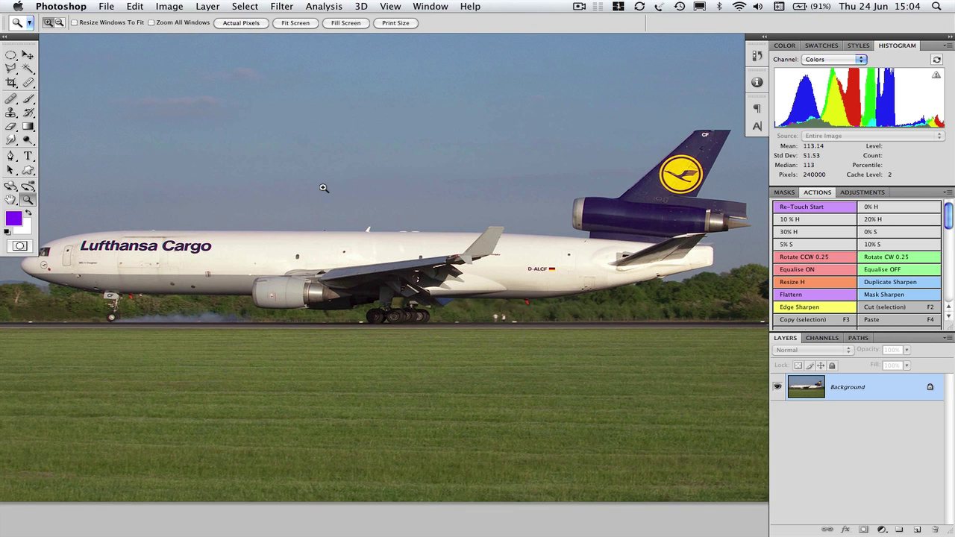
Step: Run the Edge Sharpen action and mask the sharpening off the Lufthansa lettering
click(816, 308)
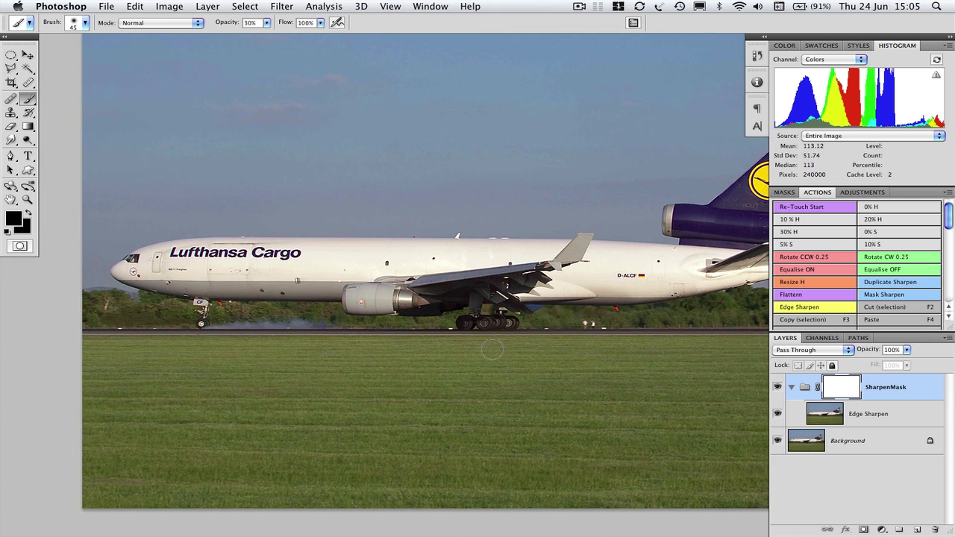
key(bracketleft)
key(bracketright)
drag(262, 254, 170, 254)
Step: Mask the sharpening off the tail engine with a size-35 brush, then flatten the image
key(f)
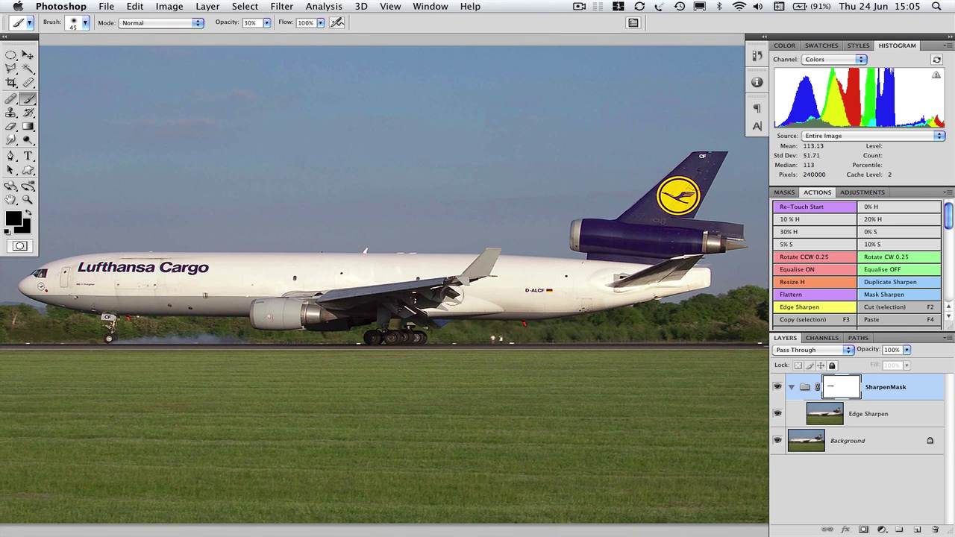
key(bracketleft)
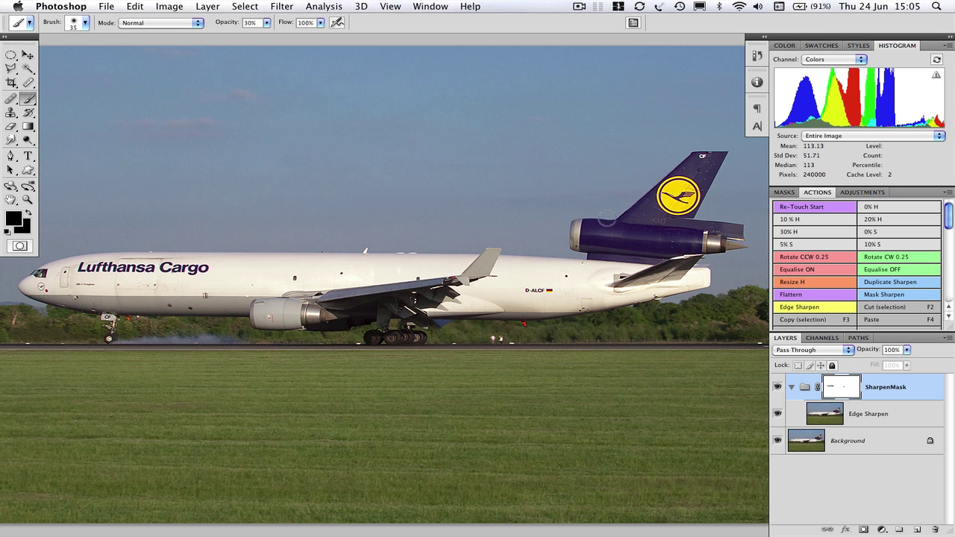
click(589, 253)
drag(729, 231, 717, 253)
click(811, 298)
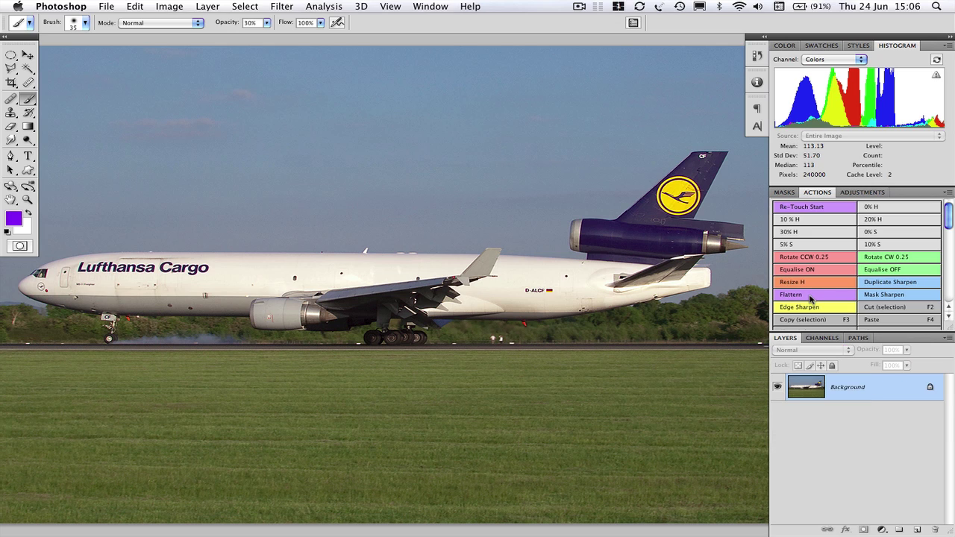
Step: Run the masked sharpening action and set the foreground colour to white
click(887, 296)
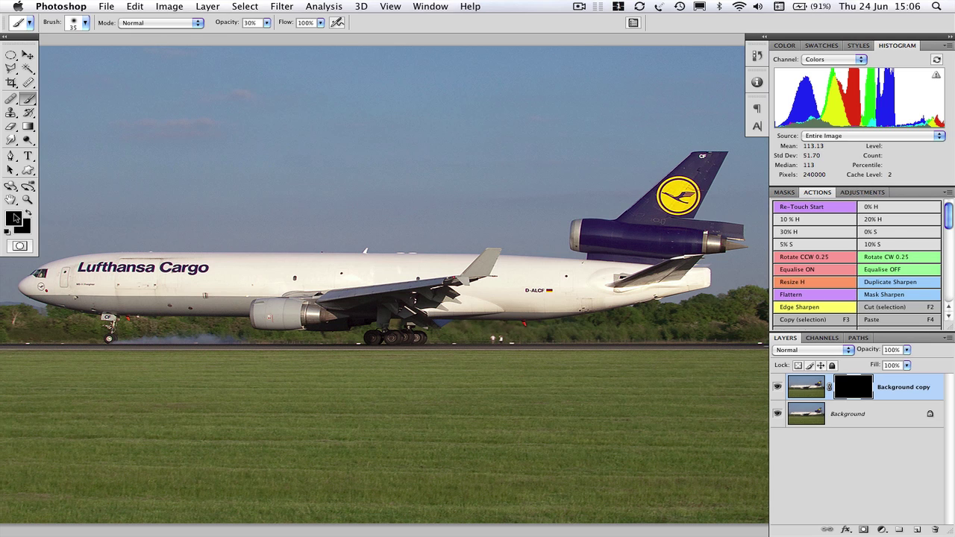
click(14, 217)
drag(542, 104, 534, 94)
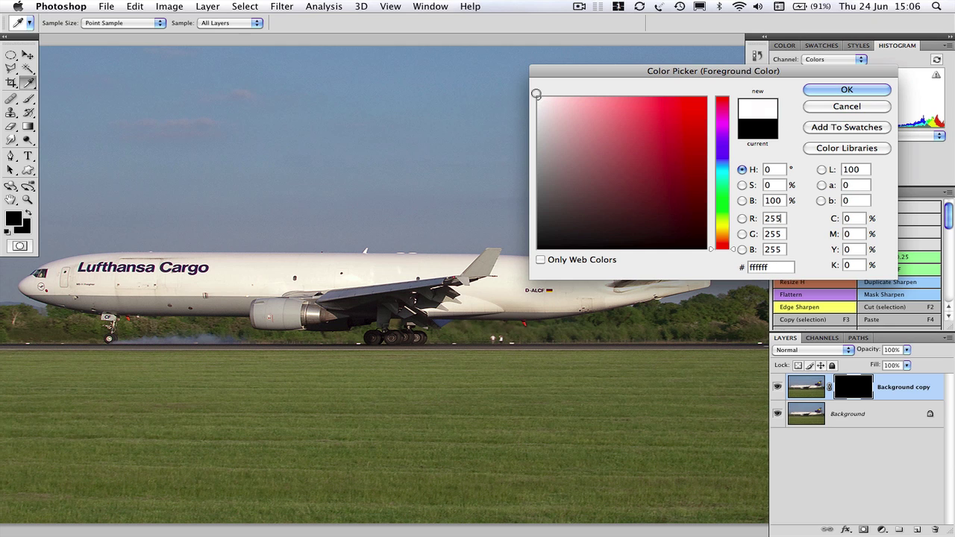
click(846, 91)
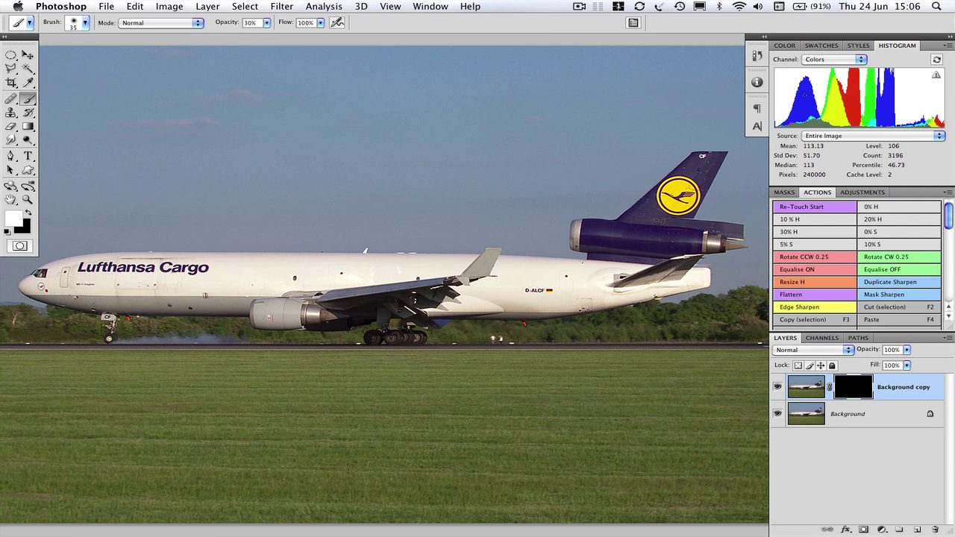
Step: Paint white over parts of the plane on the Background copy mask, then flatten to one layer
scroll(208, 261, left, 5)
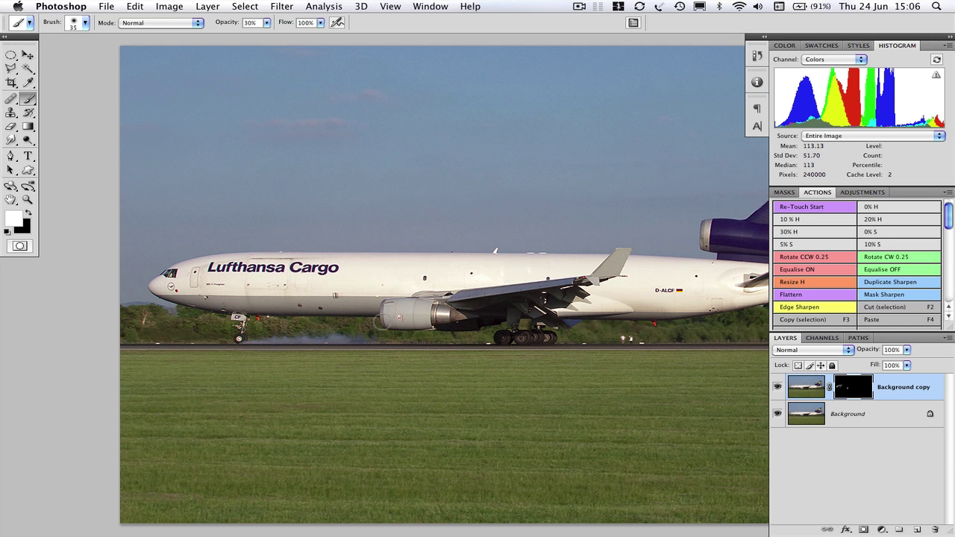
scroll(383, 314, right, 5)
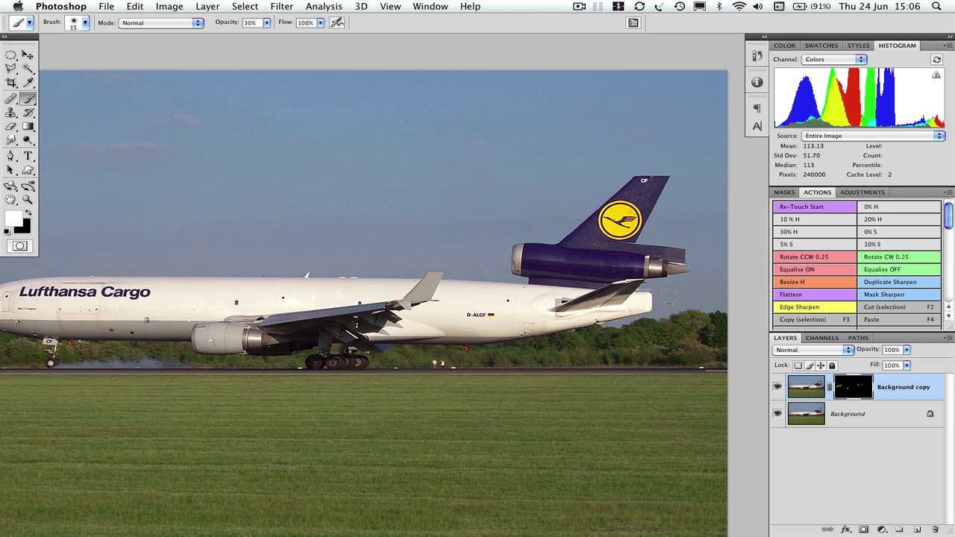
click(793, 297)
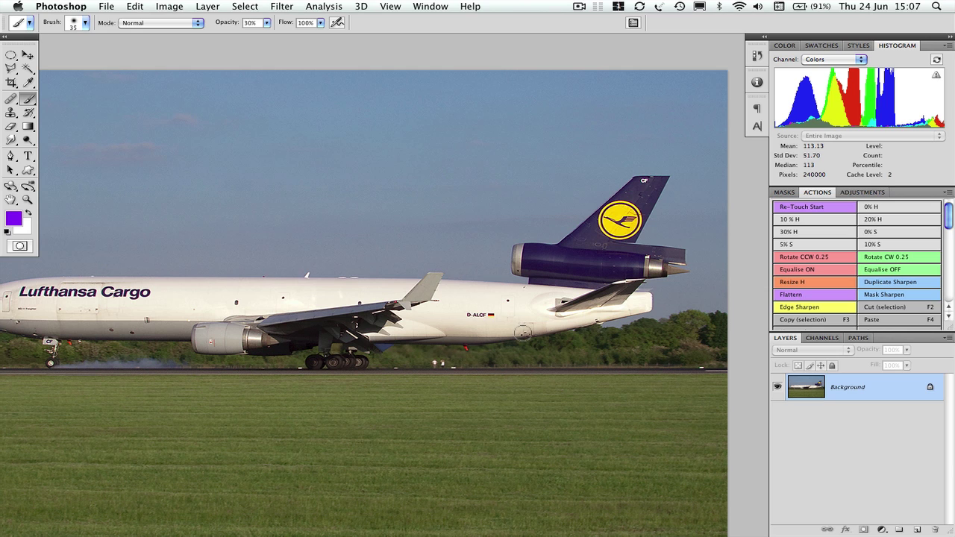
Step: Preview the flattened photo without panels, restore the workspace, and bring up the File menu
key(Tab)
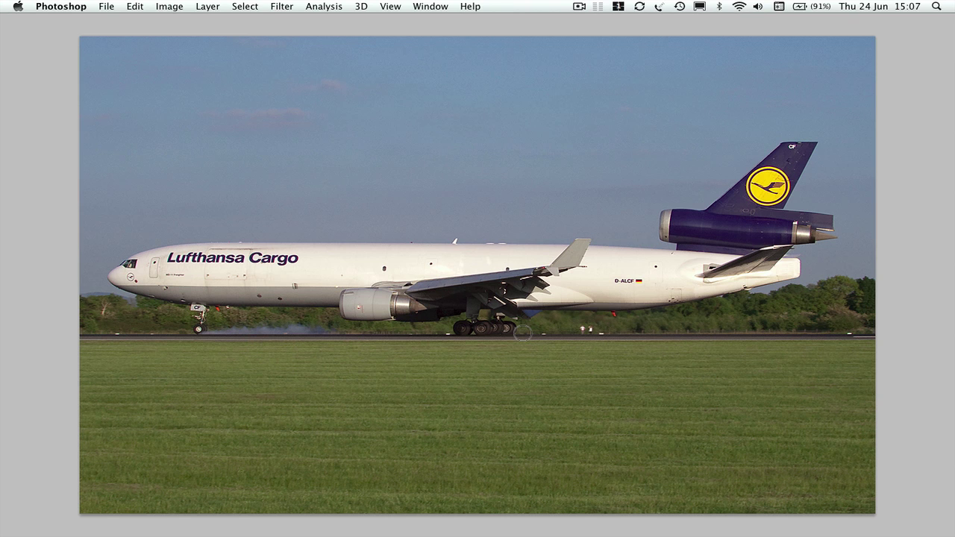
key(Tab)
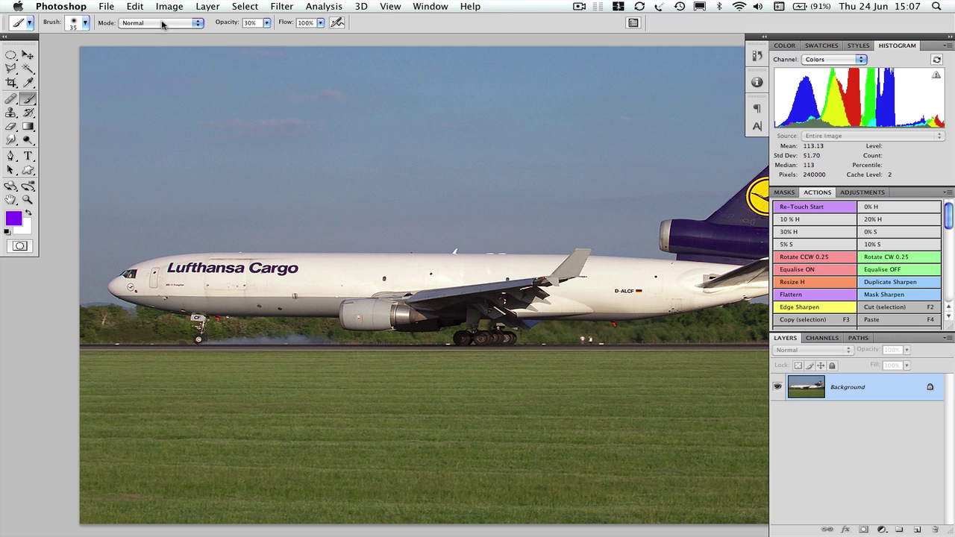
click(107, 7)
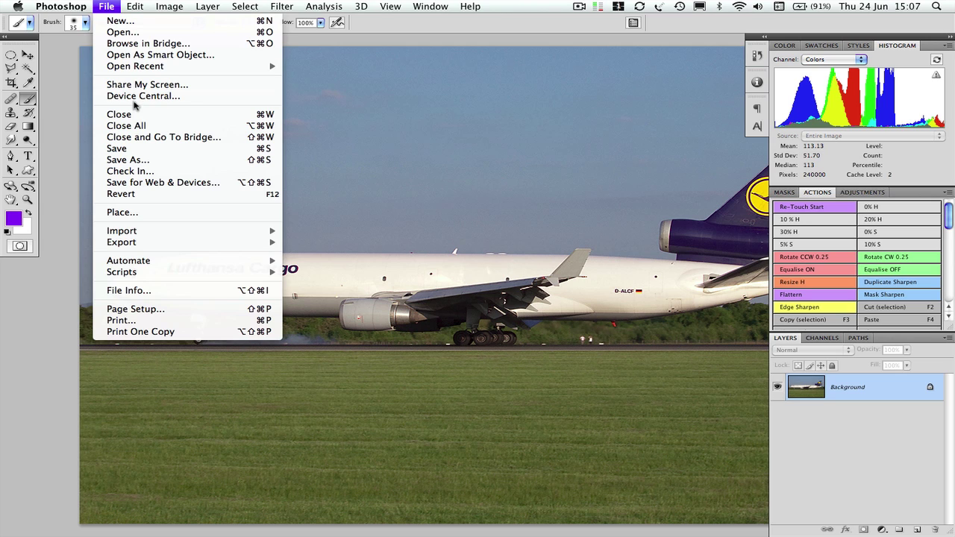
Step: Start Save As with the Output folder as location and JPEG as the format
click(138, 162)
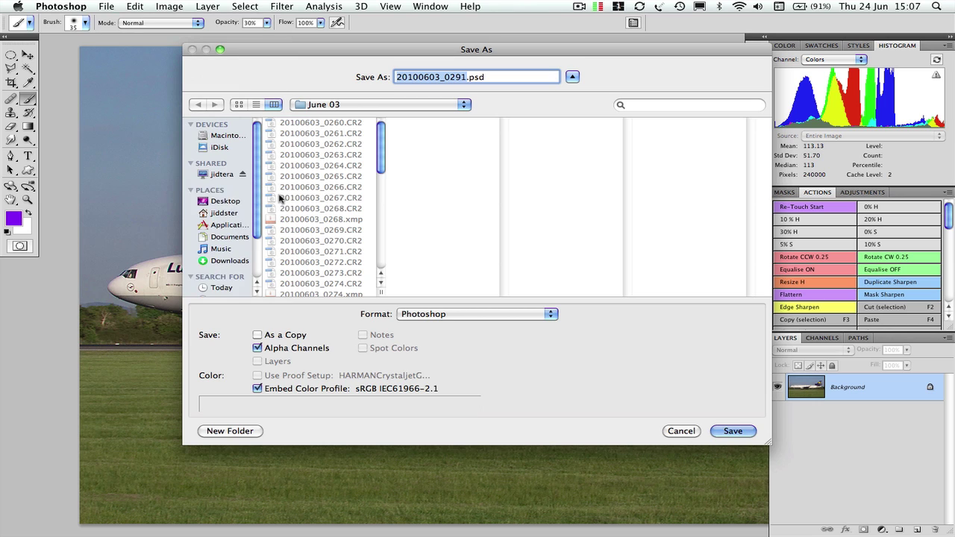
scroll(290, 197, down, 5)
scroll(290, 197, down, 3)
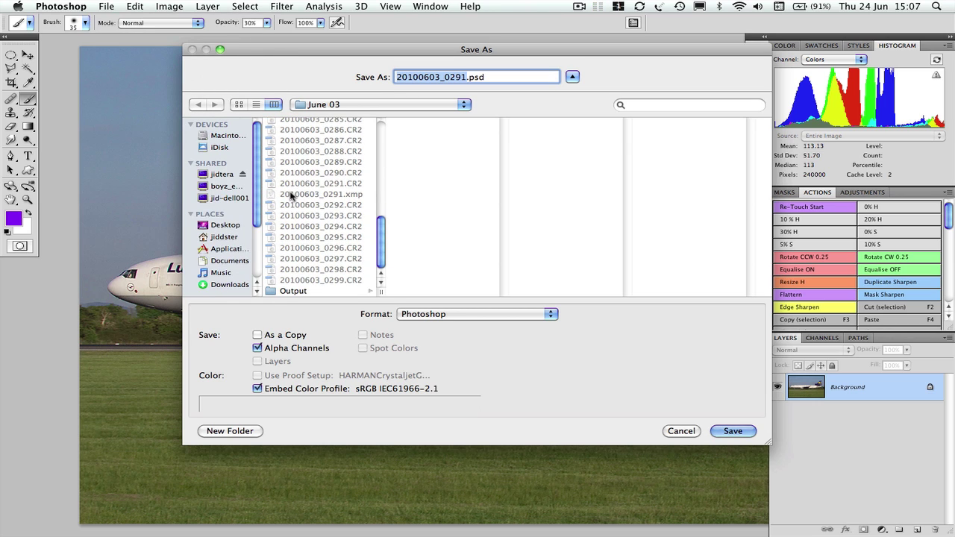
click(292, 291)
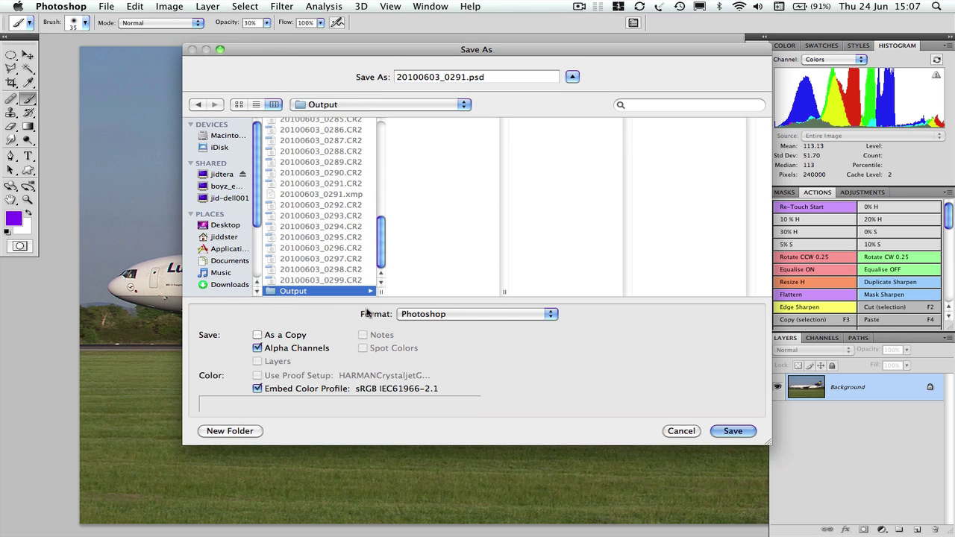
click(422, 315)
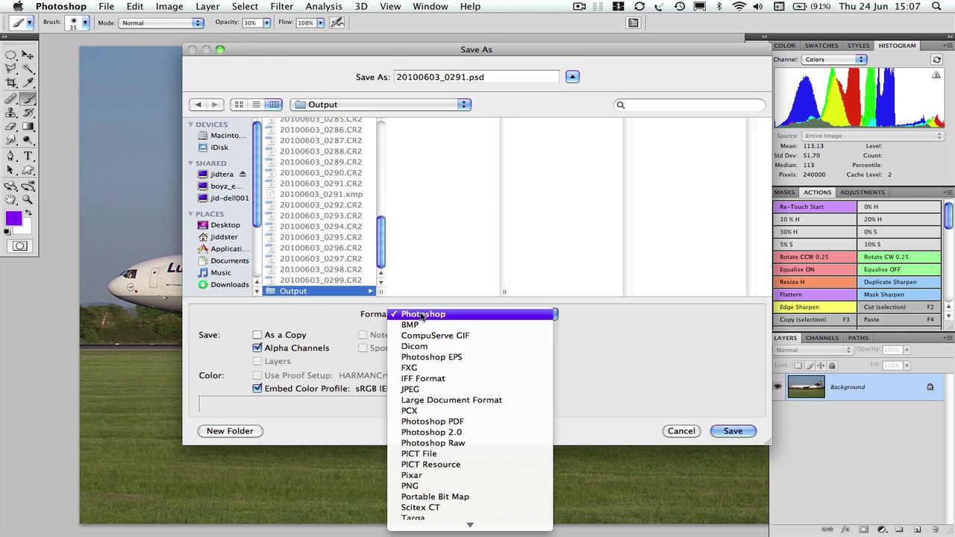
click(422, 389)
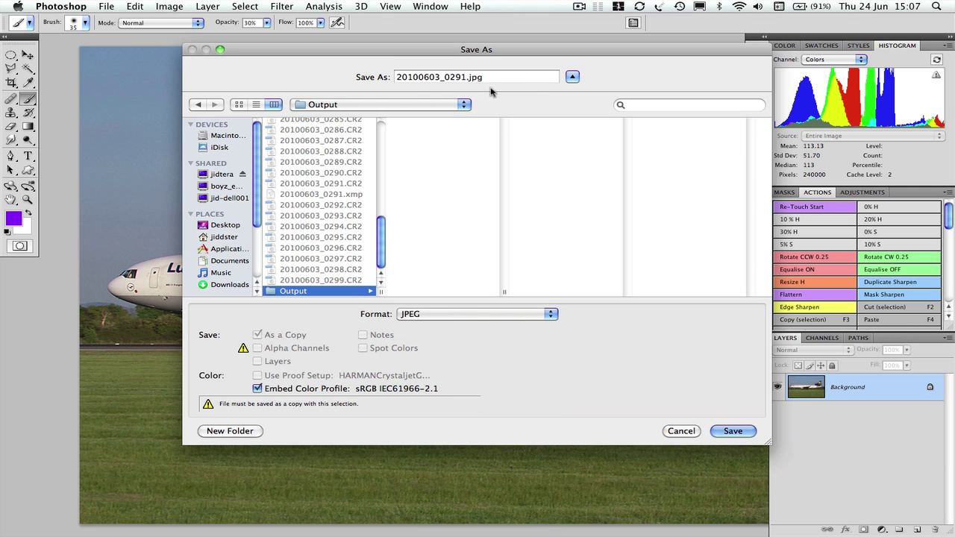
Step: Prefix the file name with 'D-ALCF_EGCC_jid_' and confirm the save
click(429, 78)
key(Left)
key(Left)
key(Left)
key(Left)
key(Left)
key(Left)
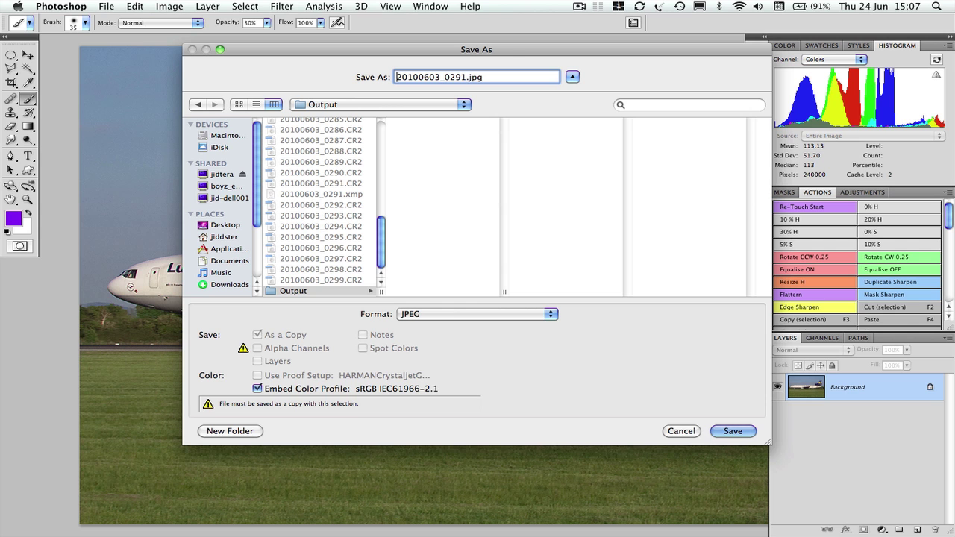
drag(512, 51, 339, 64)
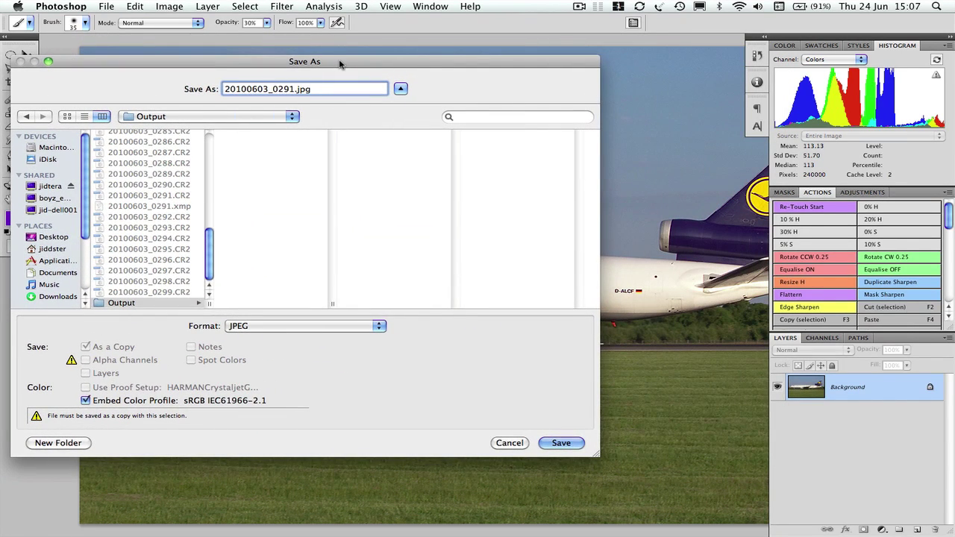
text(D-)
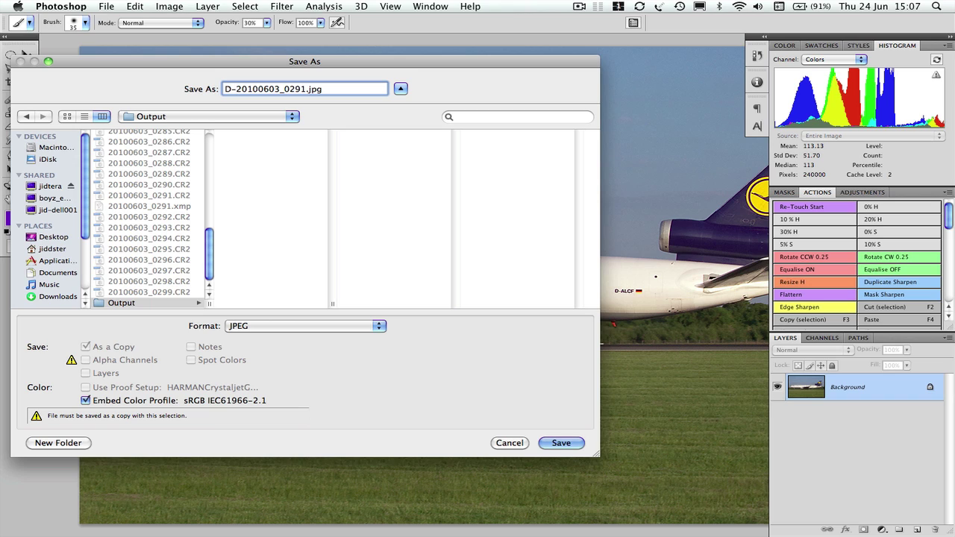
text(AL)
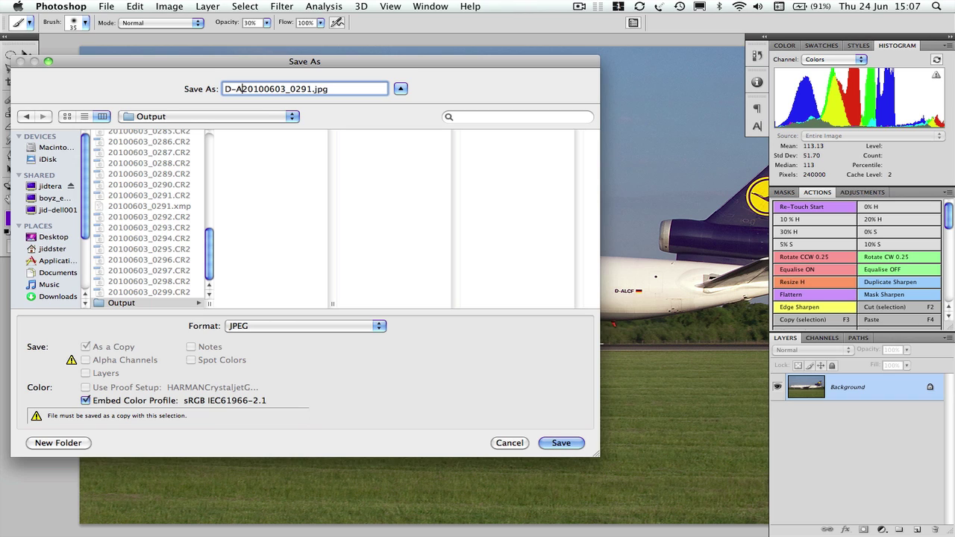
text(CF_EG)
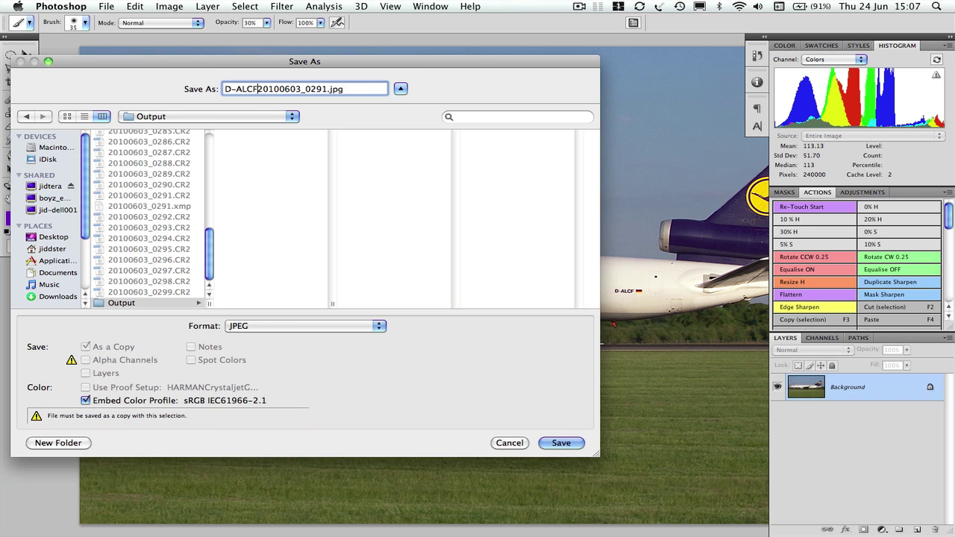
text(CC_jid)
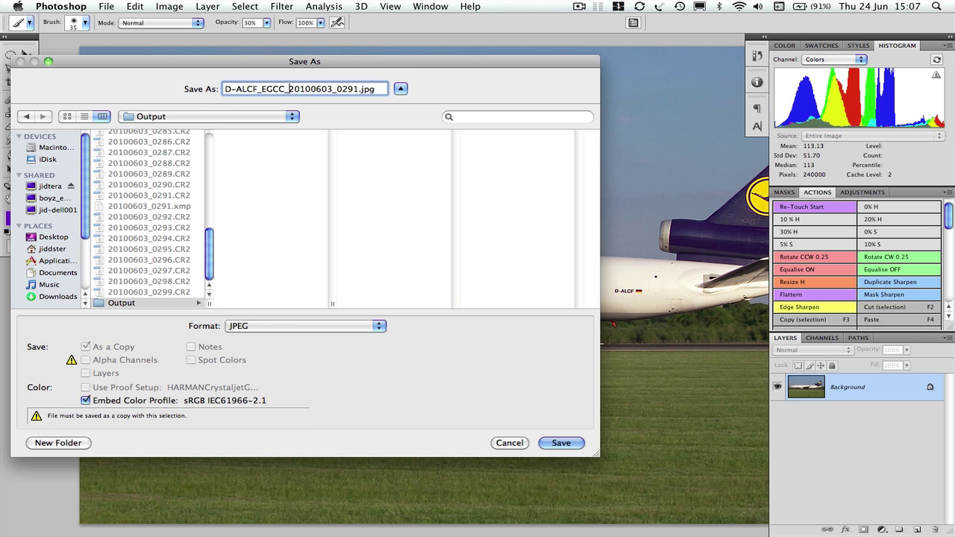
text(_)
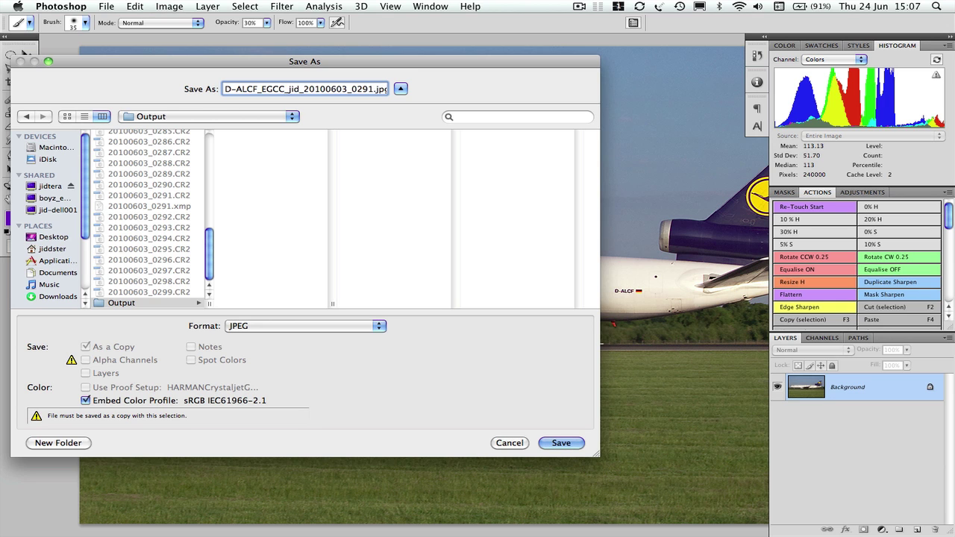
key(Return)
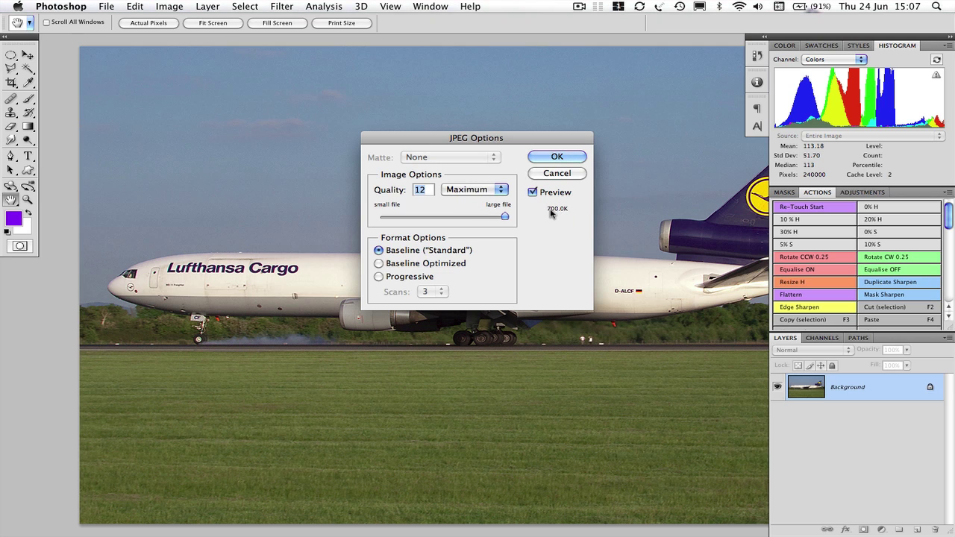
Step: Accept JPEG quality 12 (Maximum), then preview the saved photo without panels and restore them
click(556, 158)
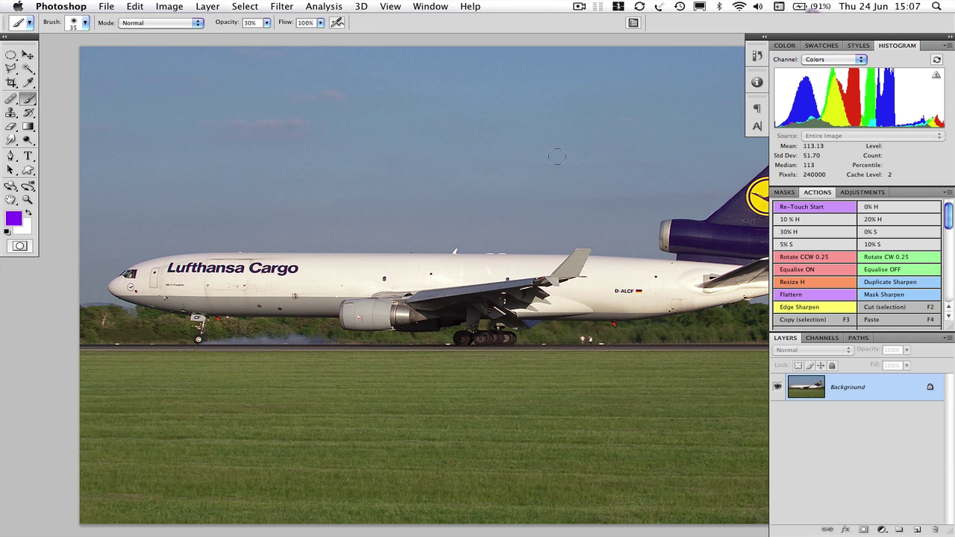
key(Tab)
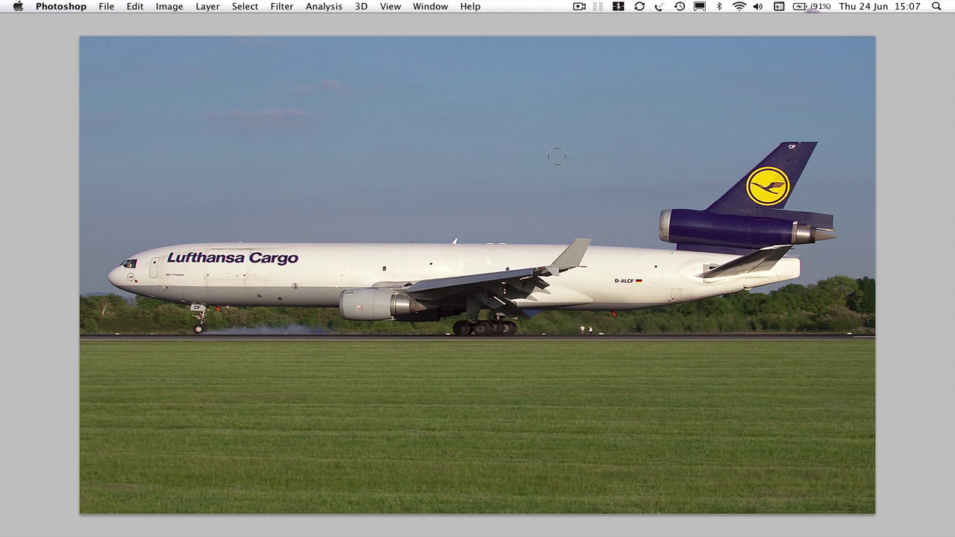
key(Tab)
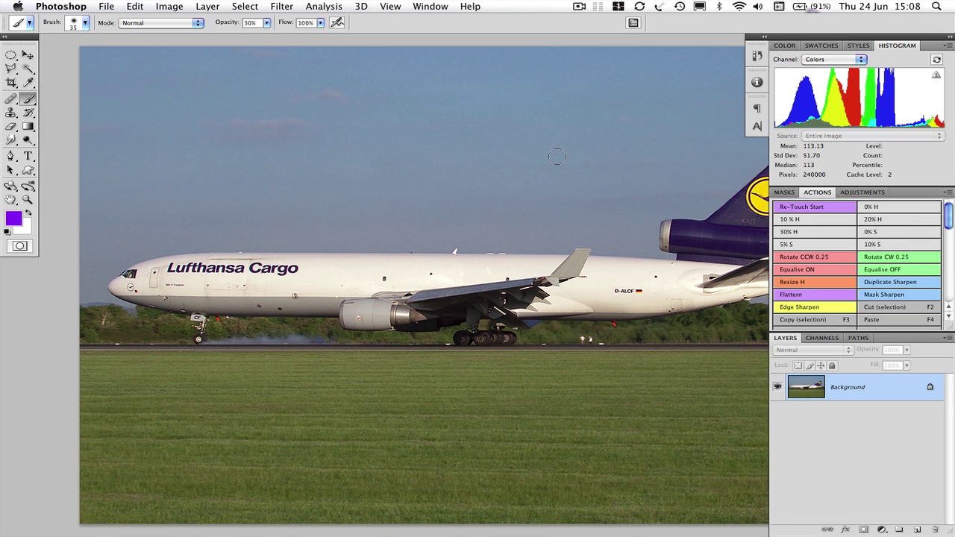